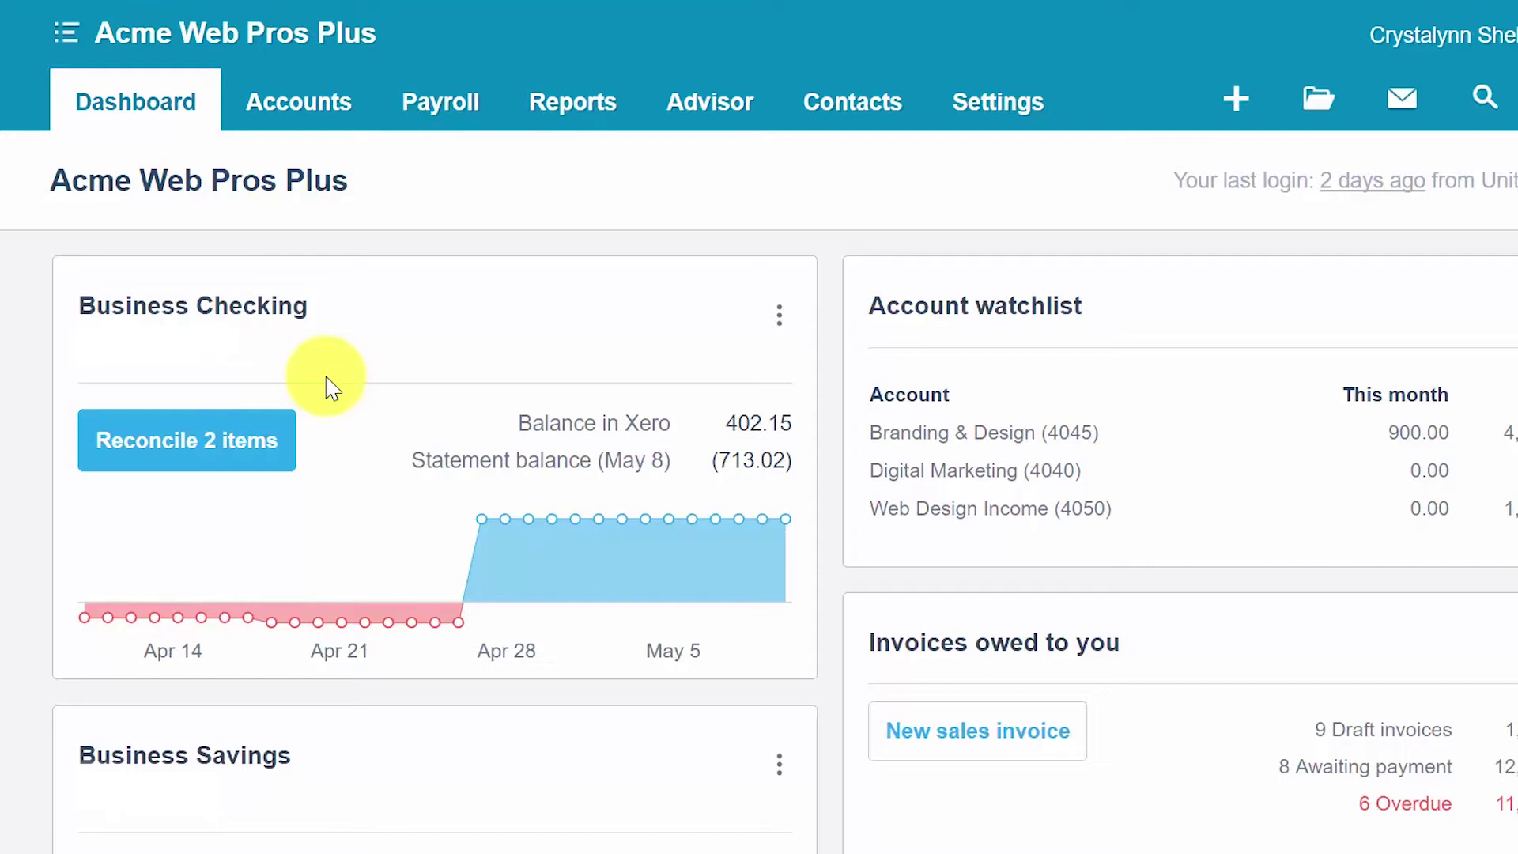
Open the bill import page from Purchases and review its template and import instructions.
{"action": "left_click", "coordinate": [332, 118]}
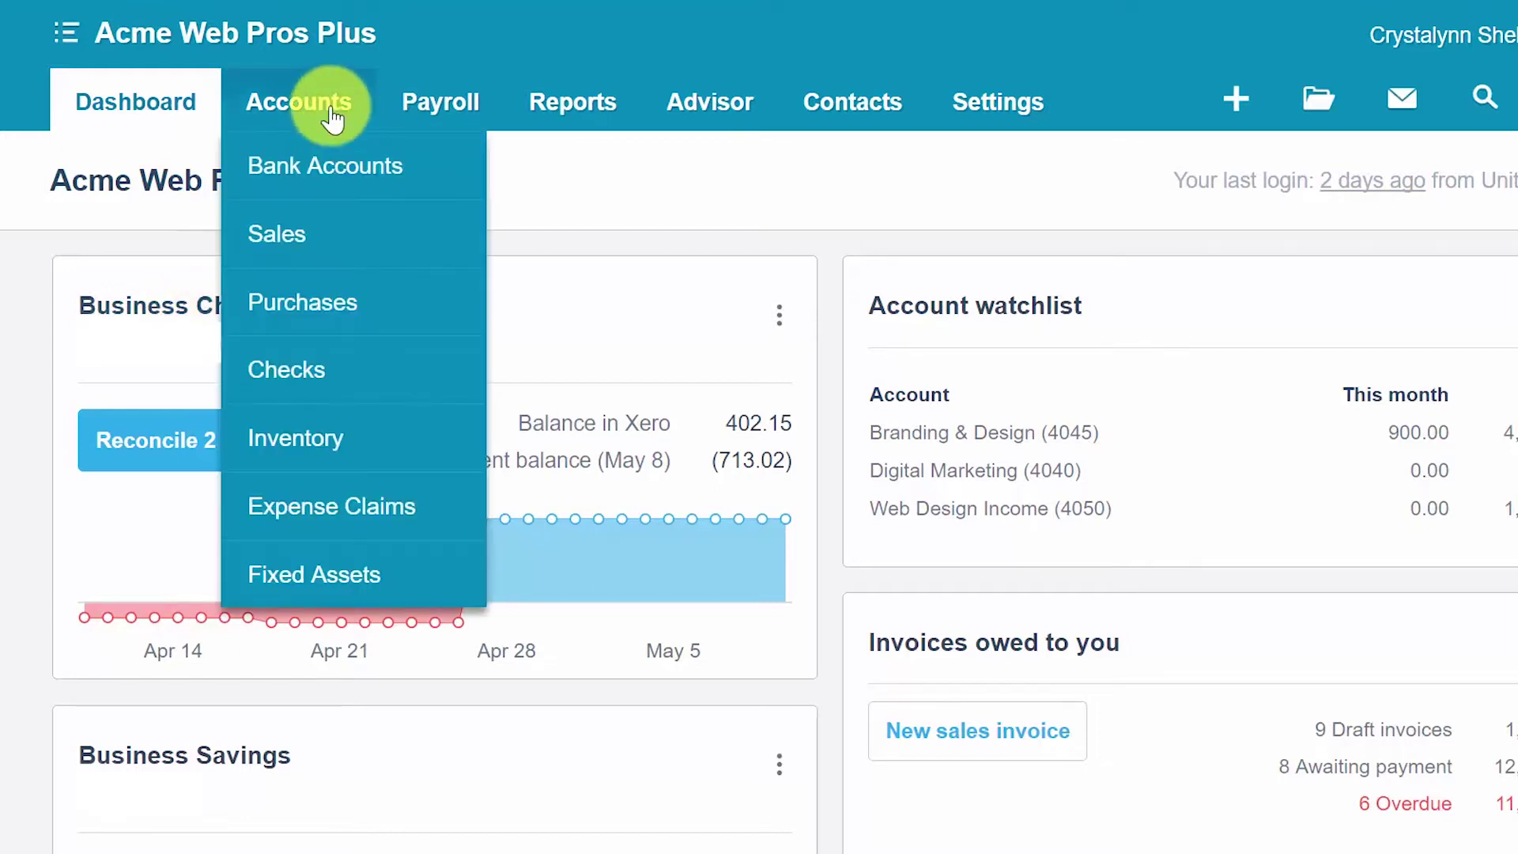
{"action": "left_click", "coordinate": [327, 324]}
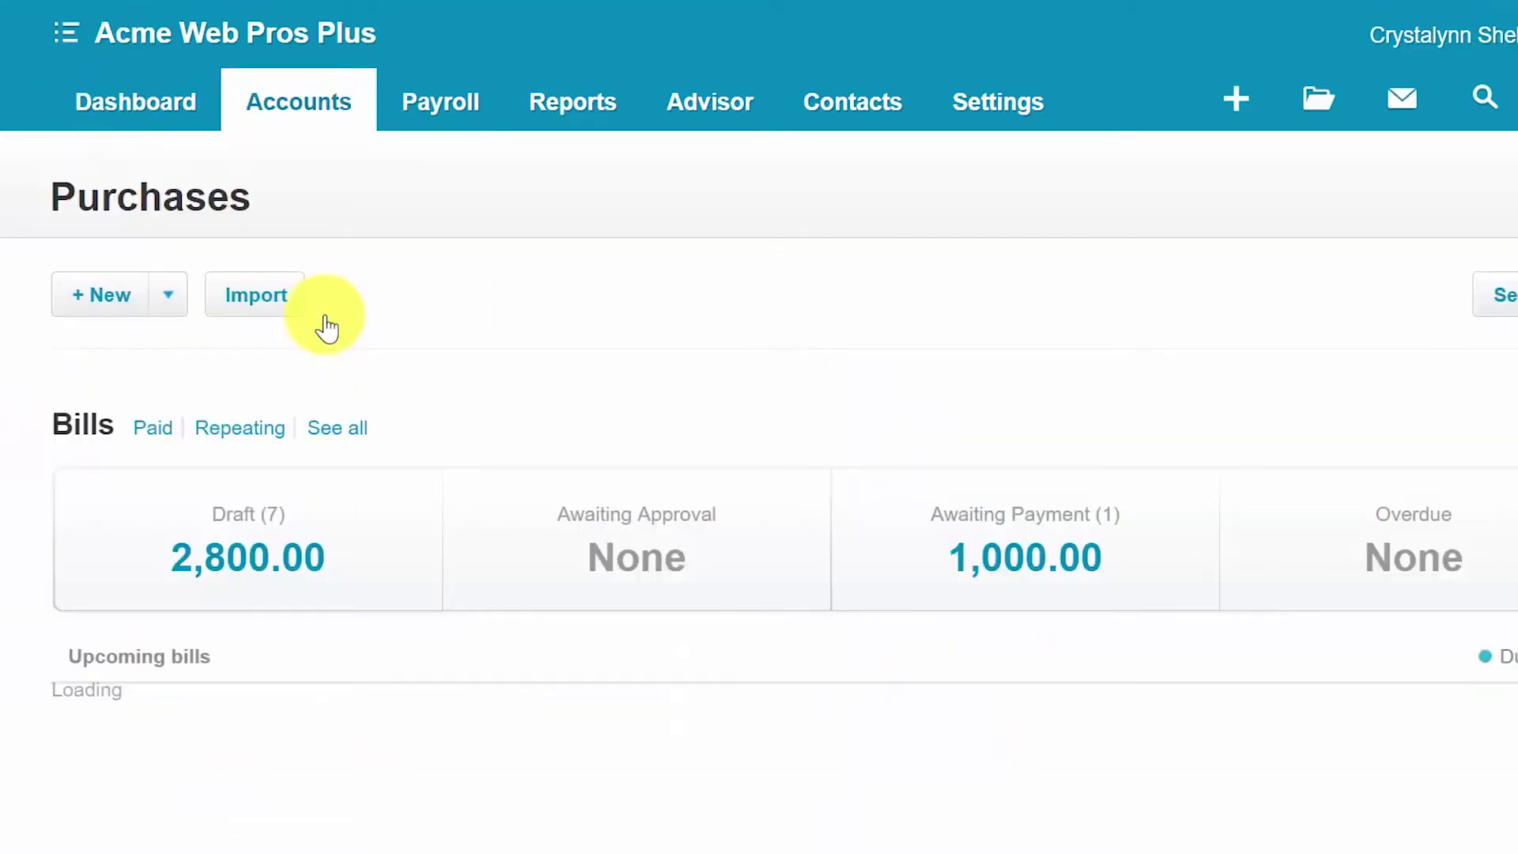
{"action": "left_click", "coordinate": [257, 315]}
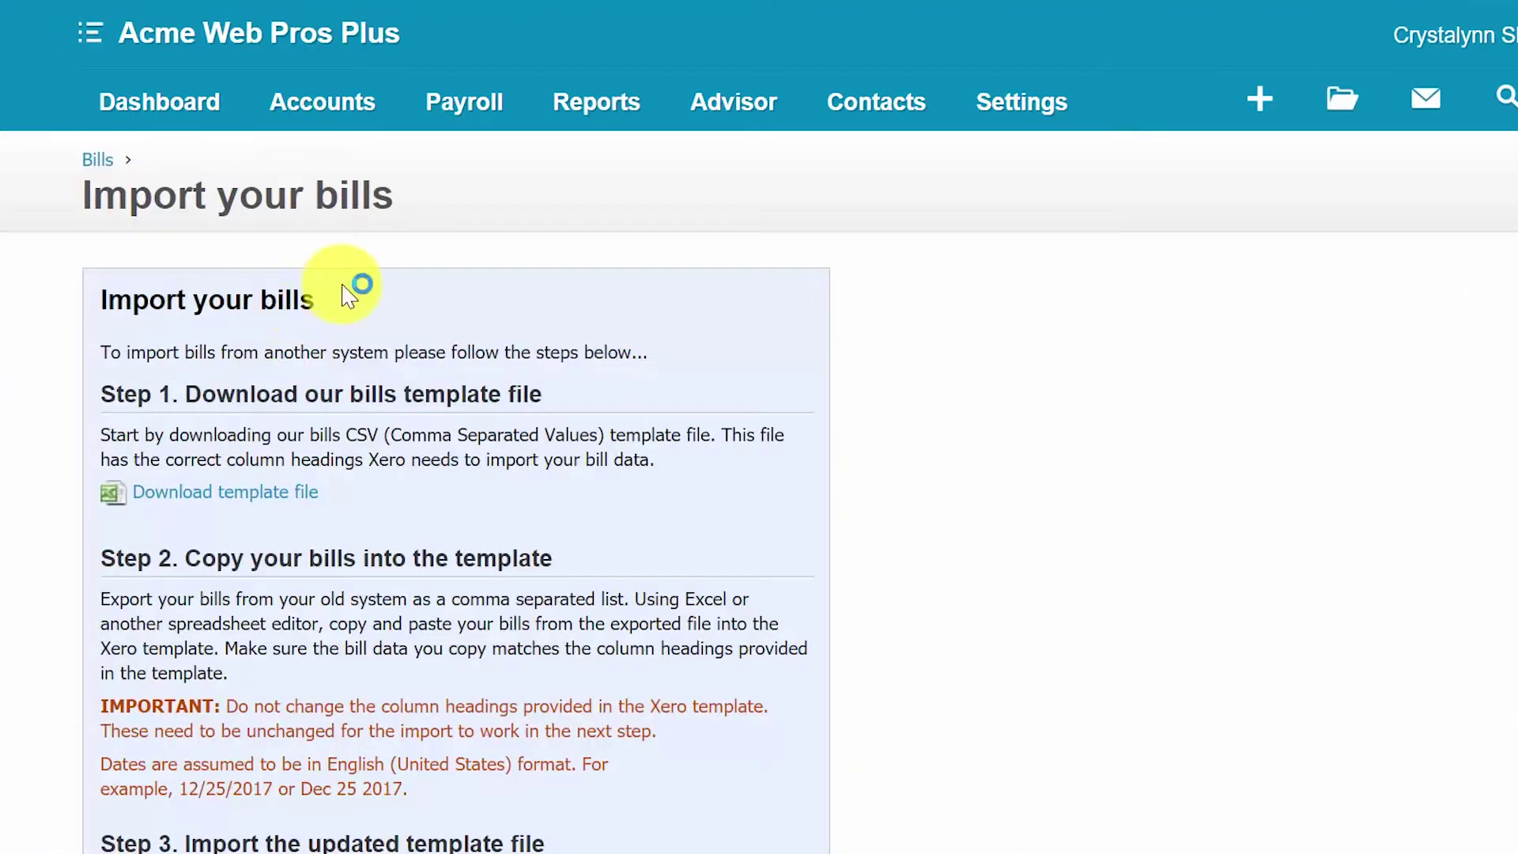
{"action": "scroll", "coordinate": [806, 431], "scroll_direction": "down", "scroll_amount": 3}
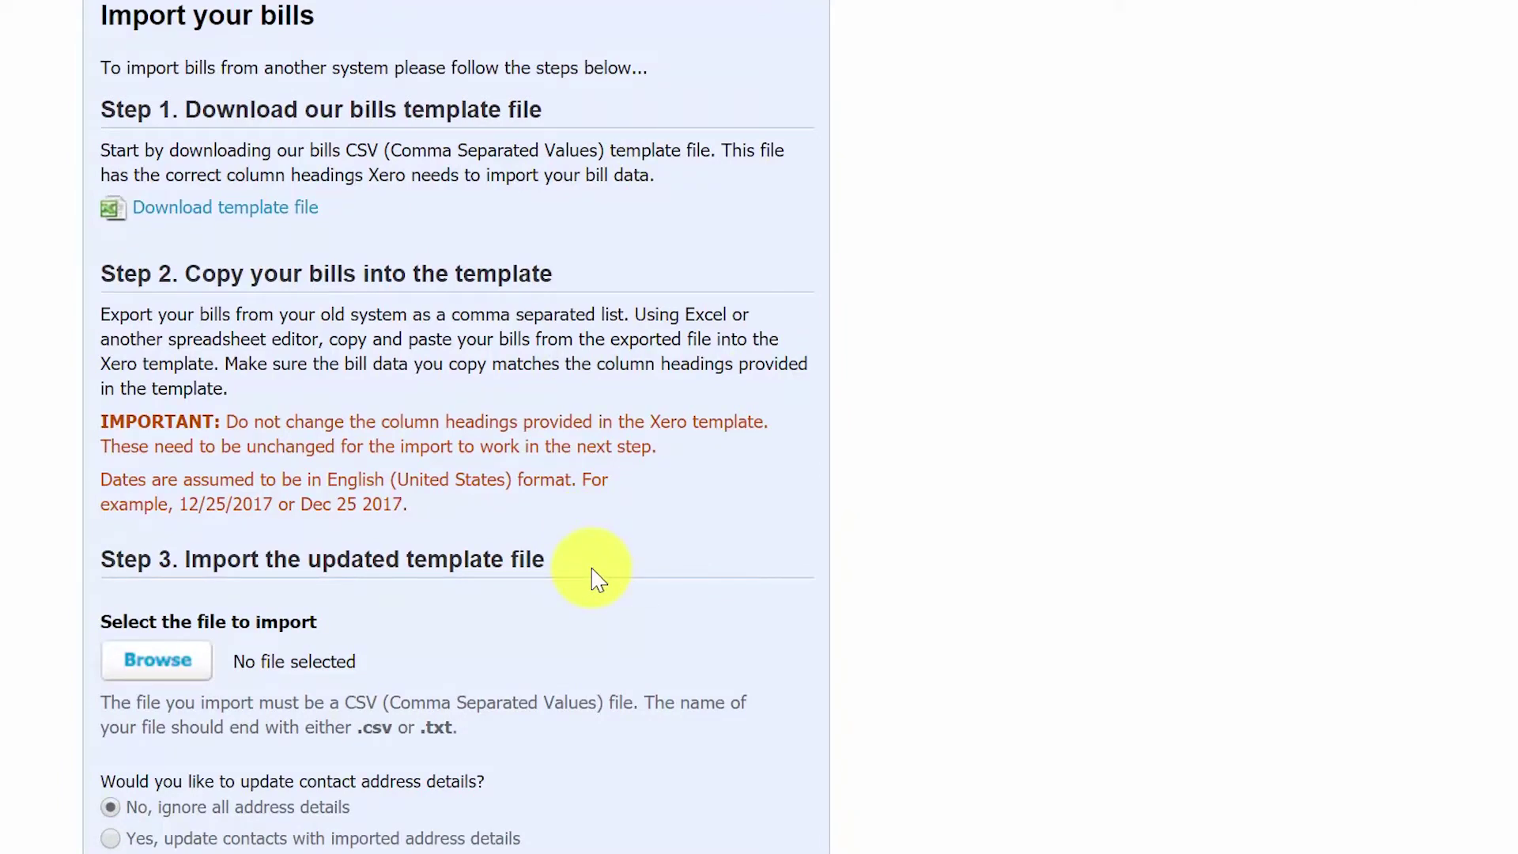
{"action": "scroll", "coordinate": [597, 577], "scroll_direction": "up", "scroll_amount": 1}
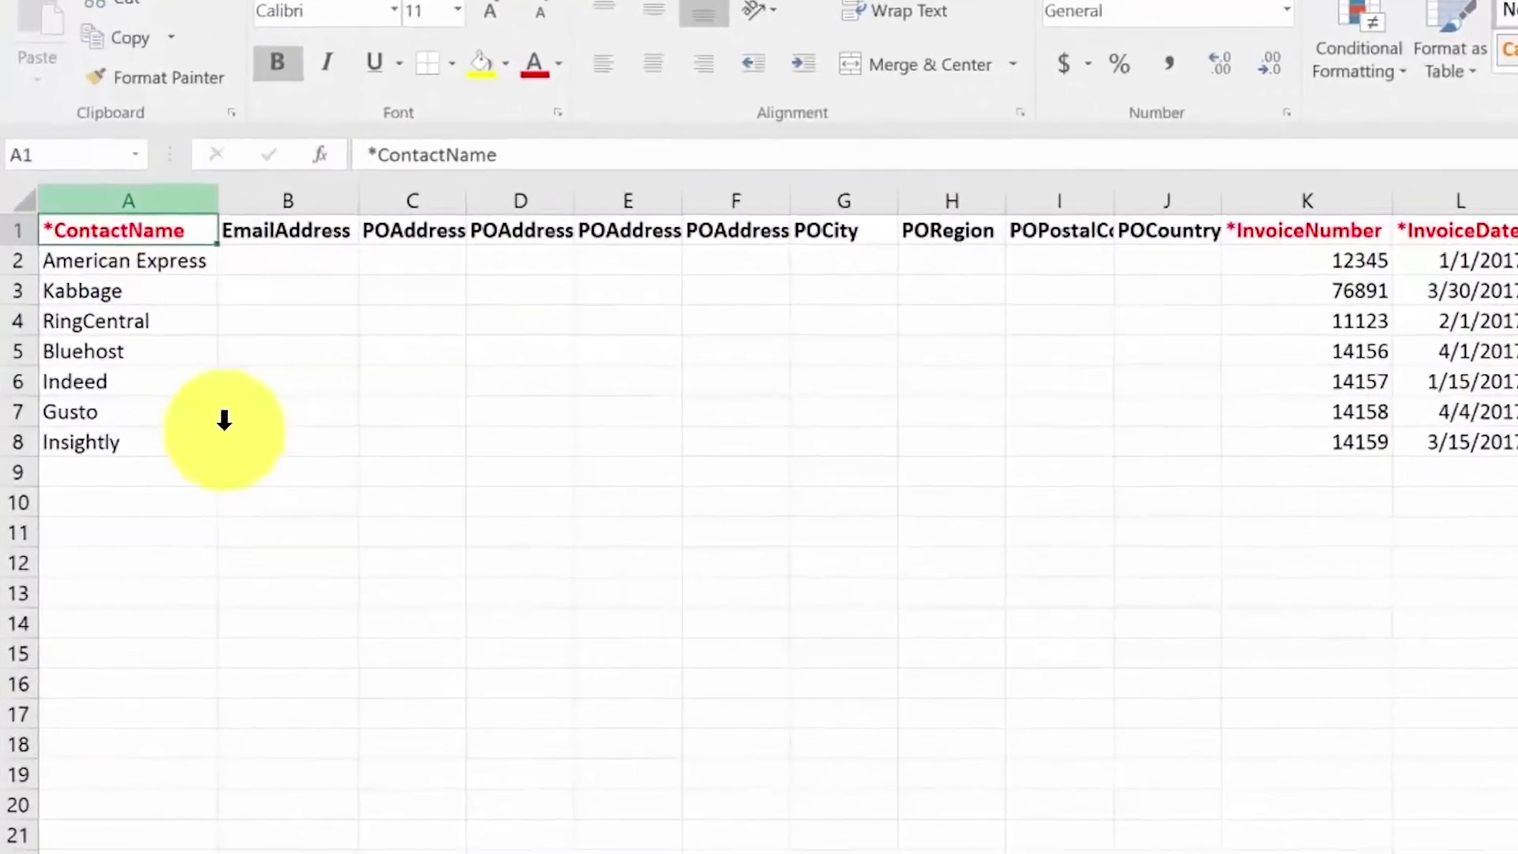
Switch to the bill template in Excel and review its columns from ContactName through InventoryItemCode.
{"action": "left_click_drag", "start_coordinate": [127, 199], "coordinate": [222, 428]}
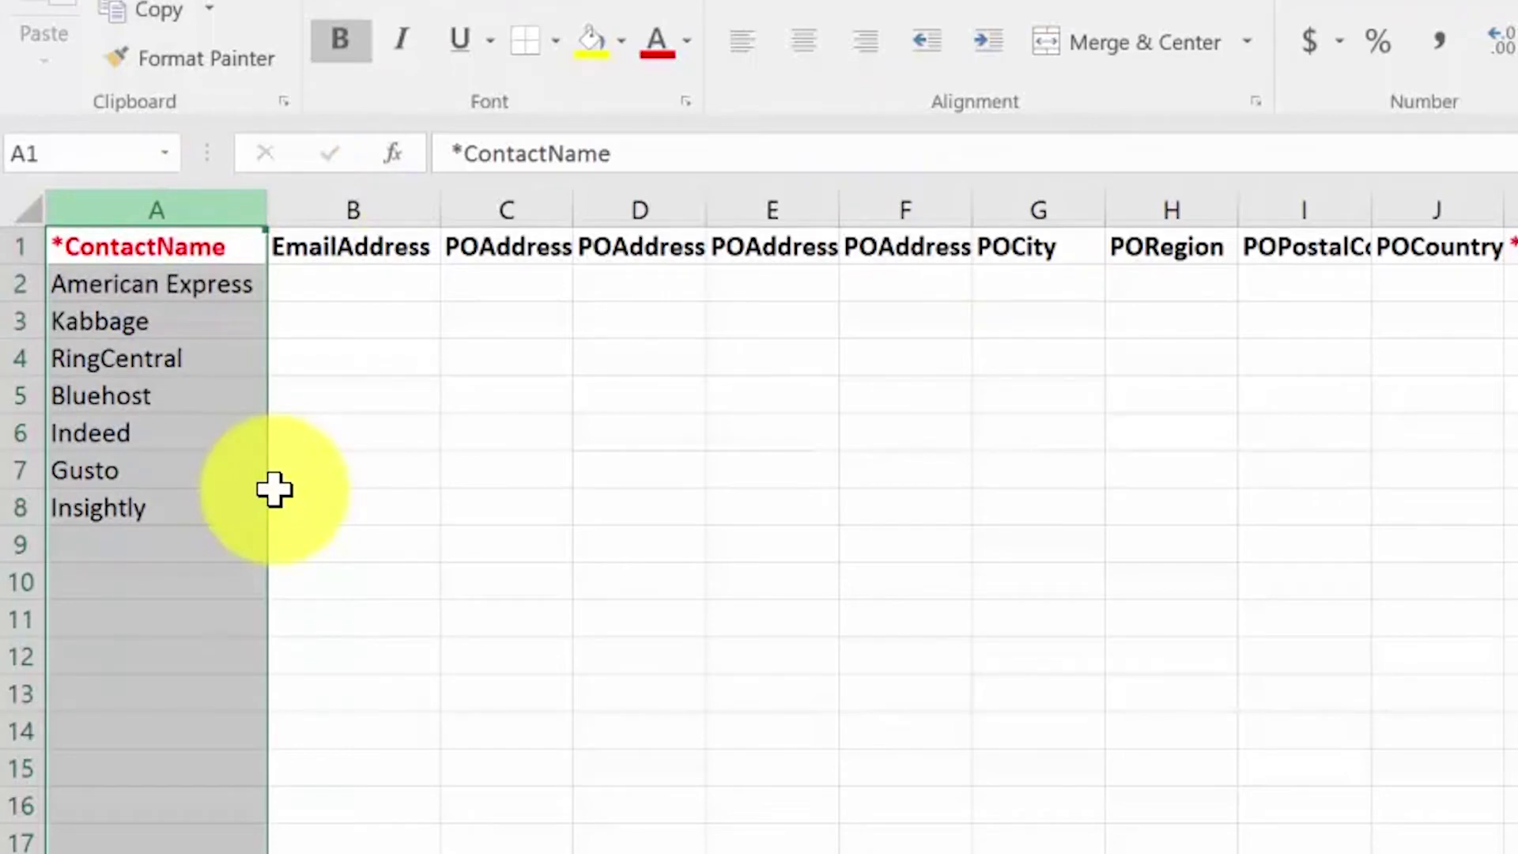
{"action": "left_click", "coordinate": [392, 203]}
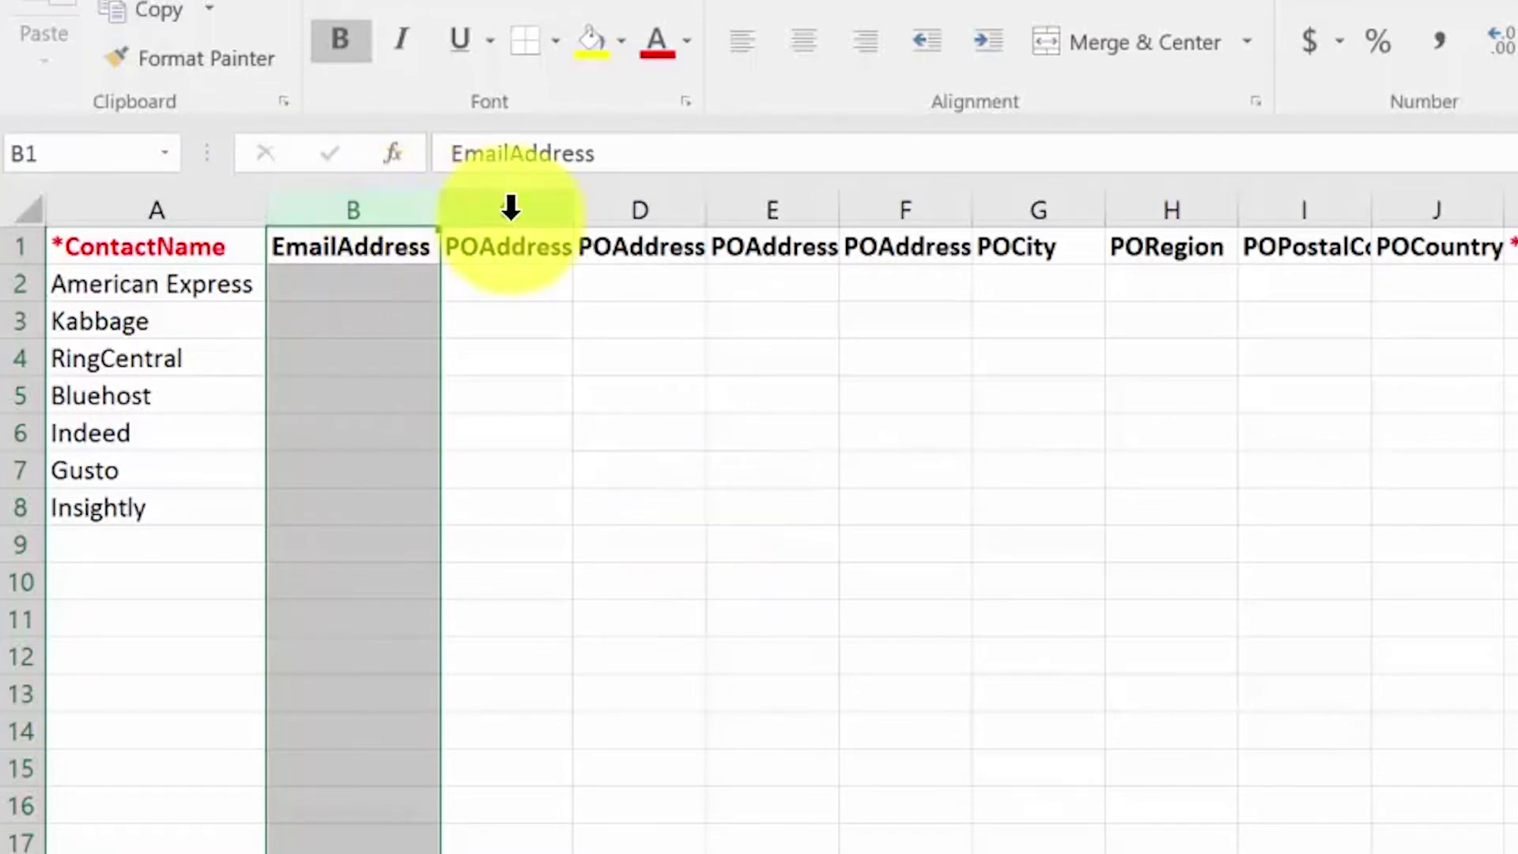
{"action": "left_click_drag", "start_coordinate": [508, 203], "coordinate": [1436, 207]}
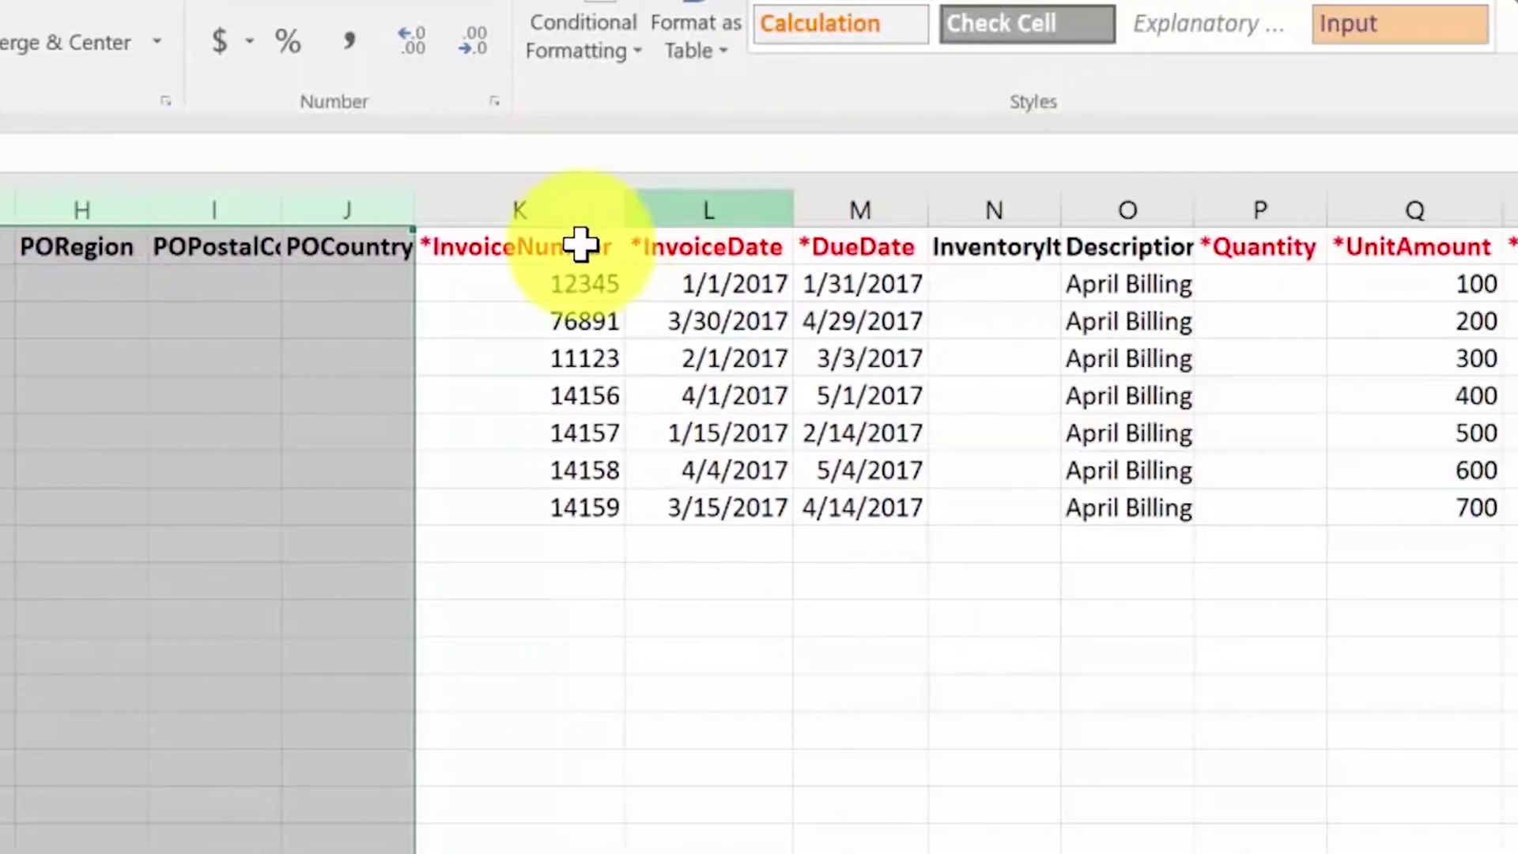
{"action": "left_click", "coordinate": [1422, 211]}
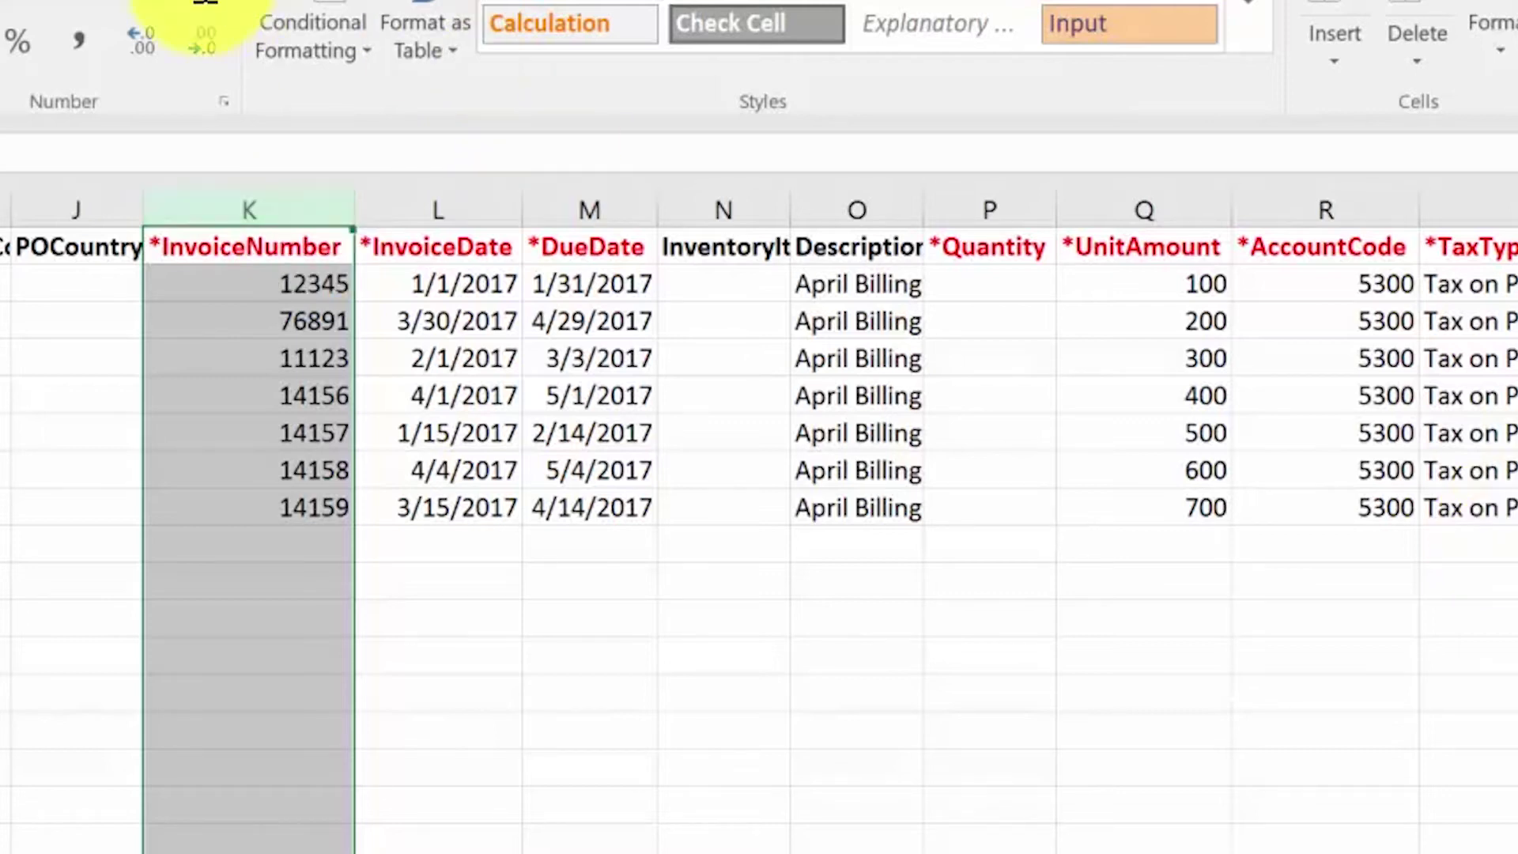
{"action": "left_click", "coordinate": [429, 203]}
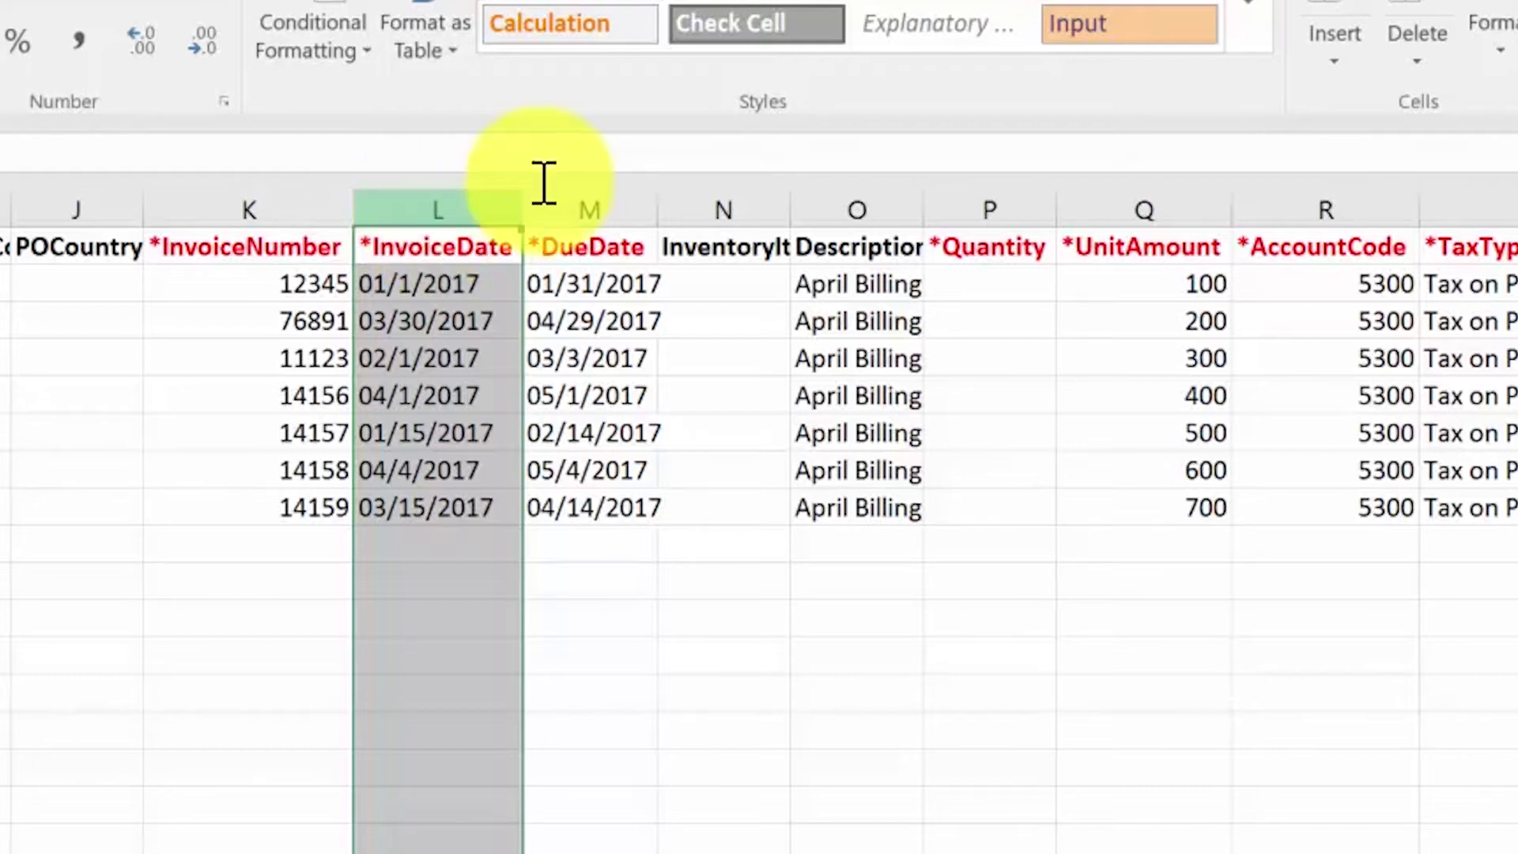
{"action": "left_click", "coordinate": [624, 210]}
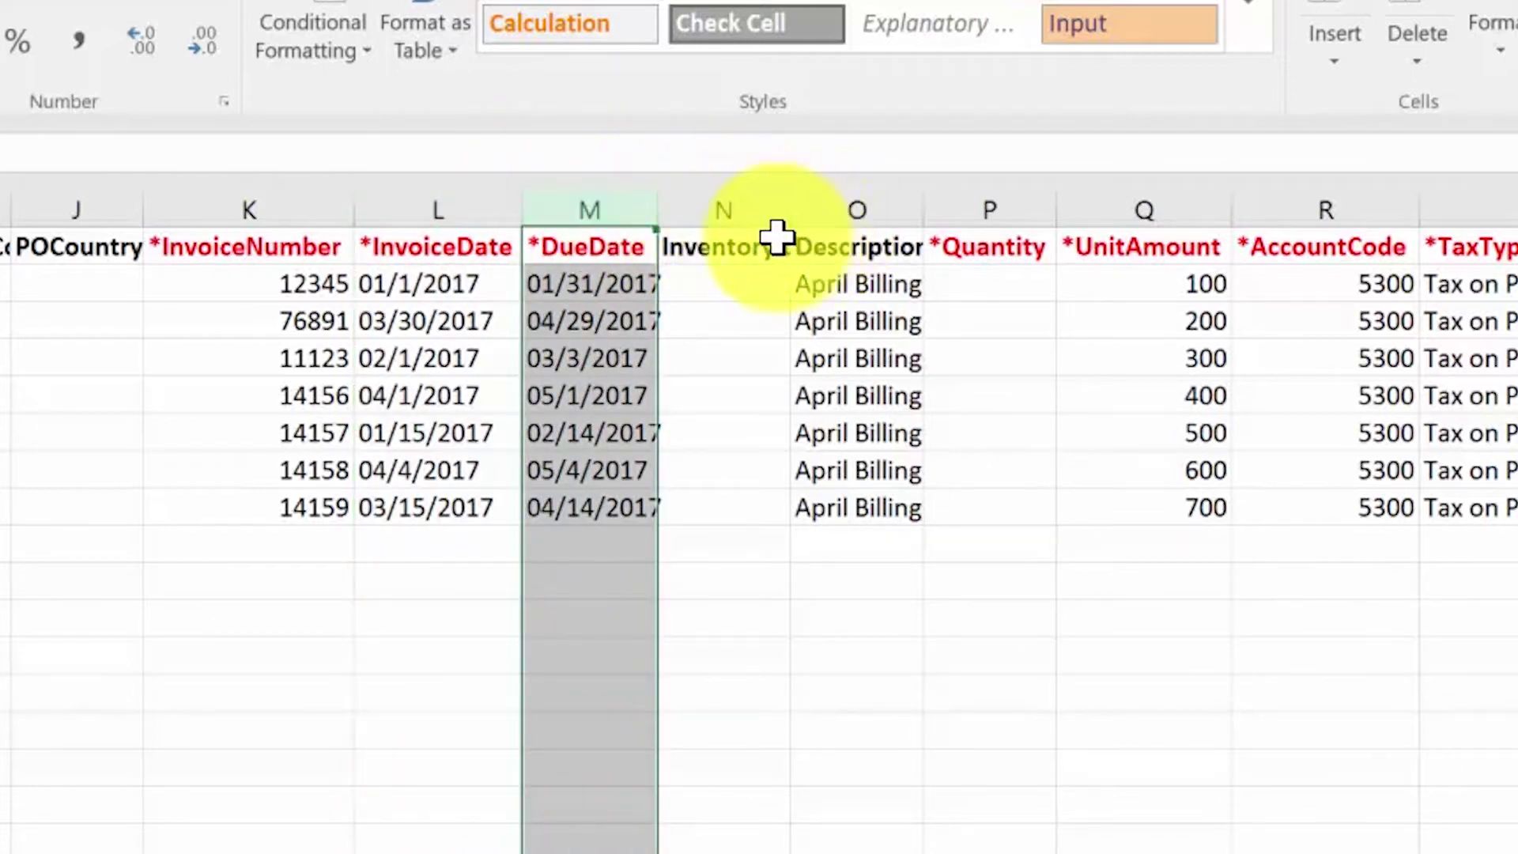
{"action": "left_click", "coordinate": [739, 209]}
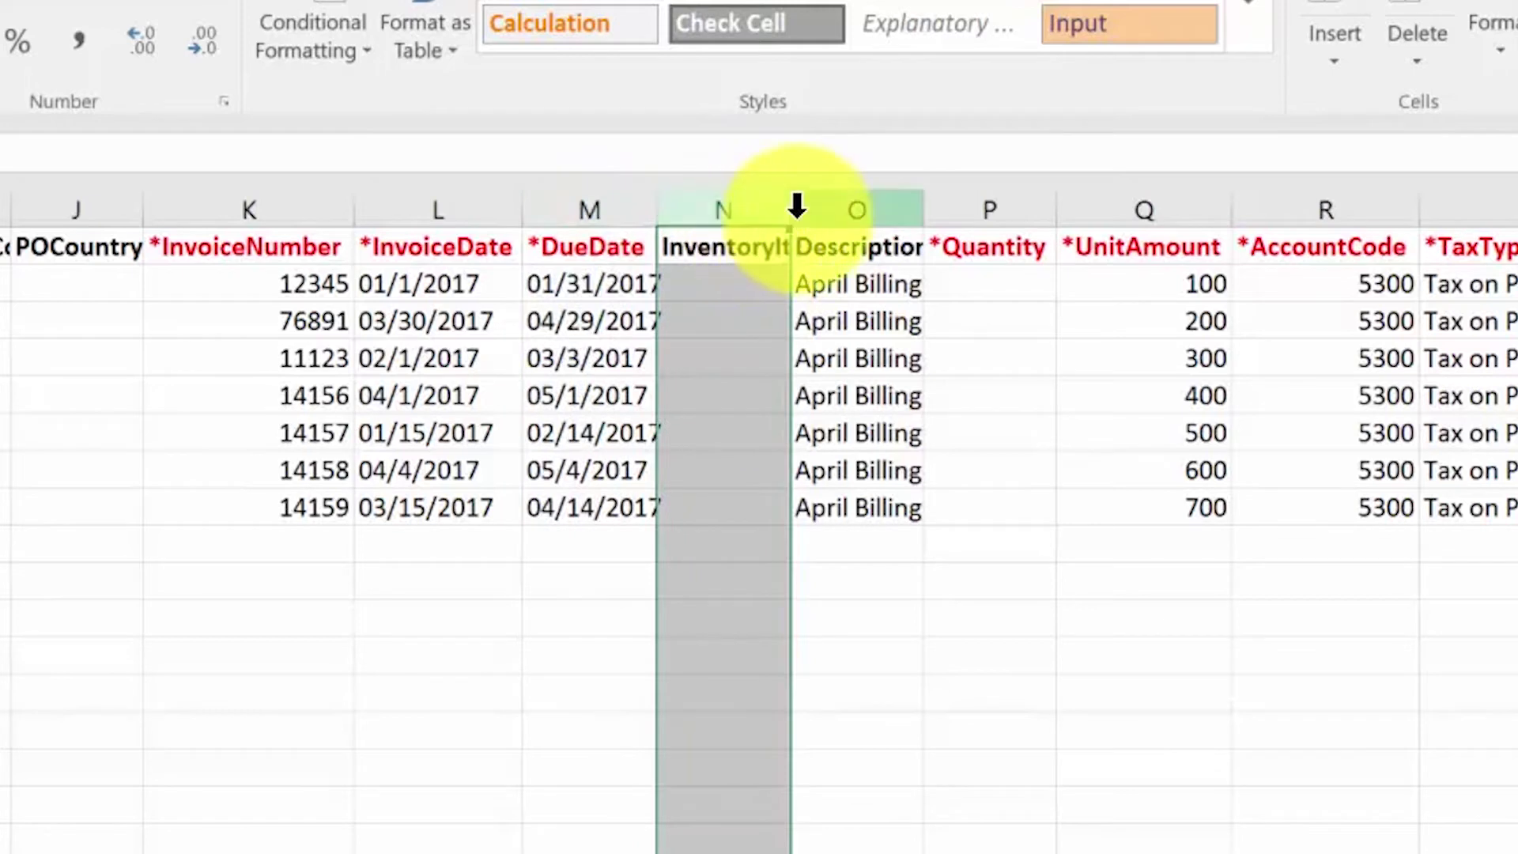
Widen the InventoryItemCode and Description columns so their full headings fit.
{"action": "left_click_drag", "start_coordinate": [791, 210], "coordinate": [1019, 214]}
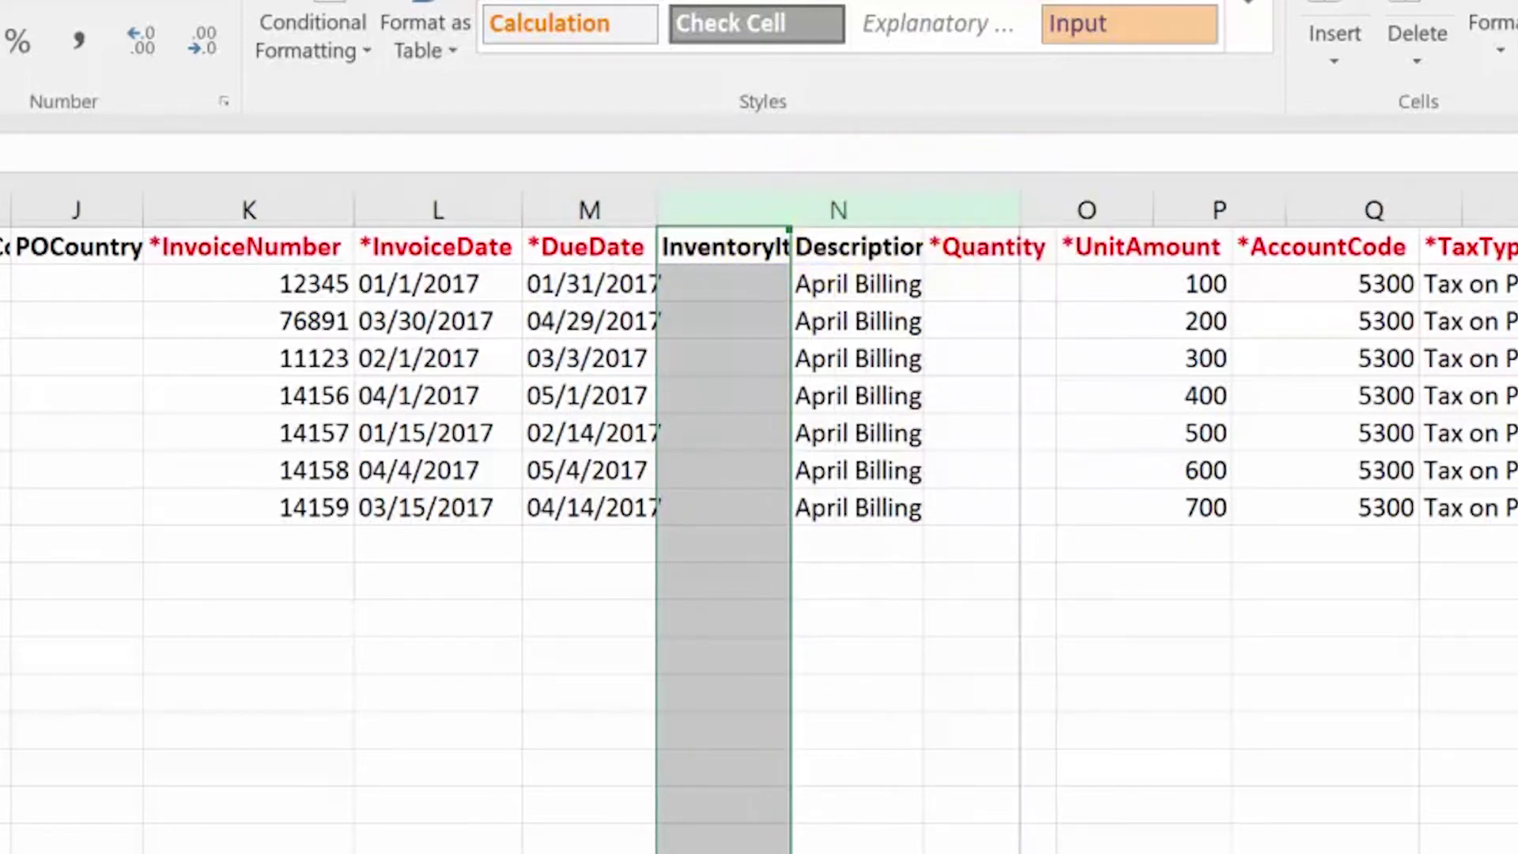
{"action": "left_click", "coordinate": [890, 292]}
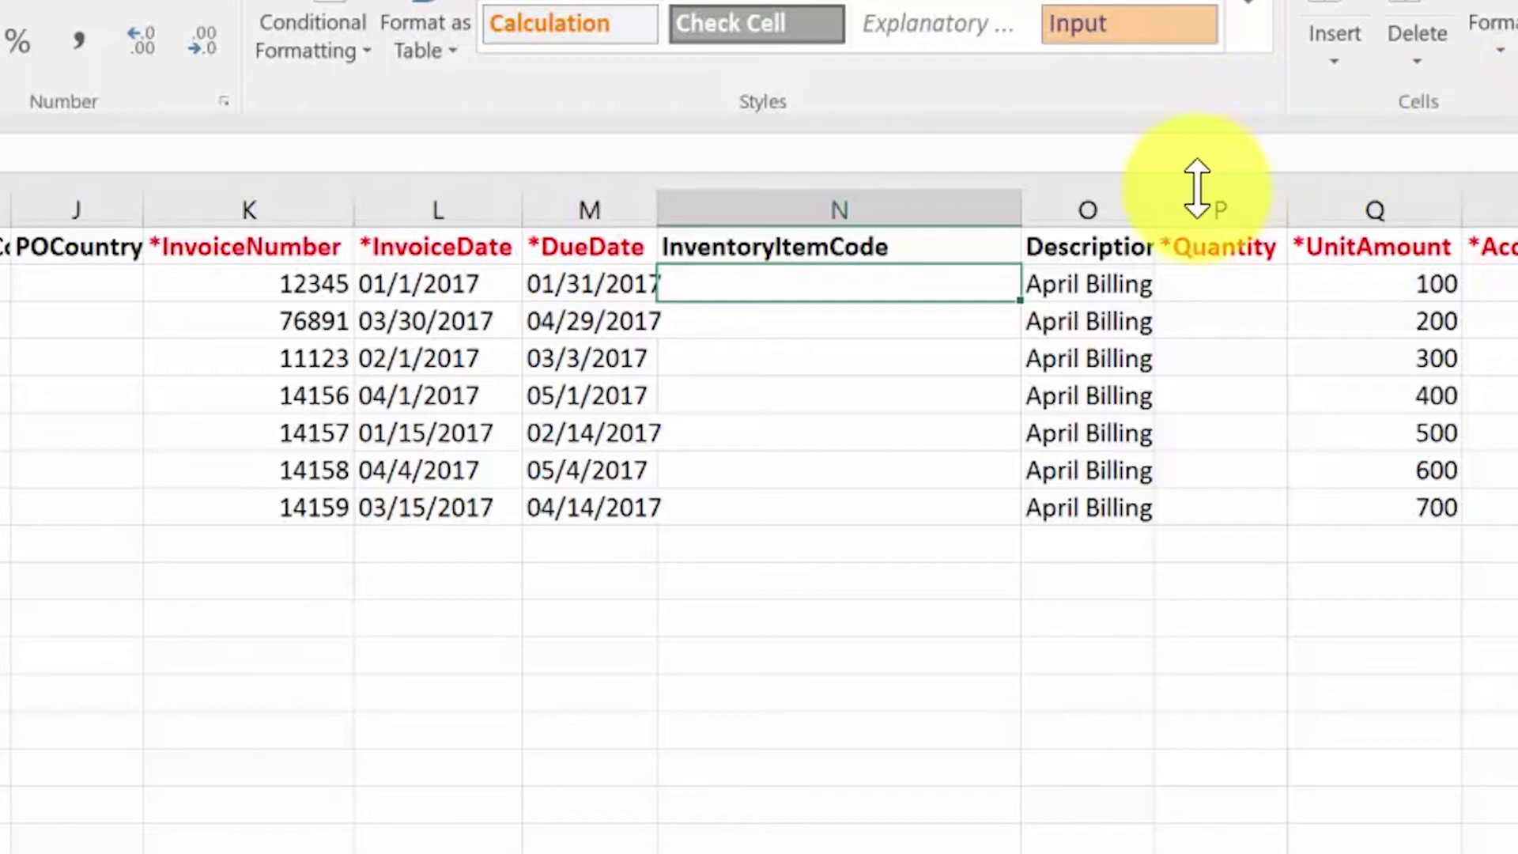
{"action": "left_click_drag", "start_coordinate": [1155, 215], "coordinate": [1168, 211]}
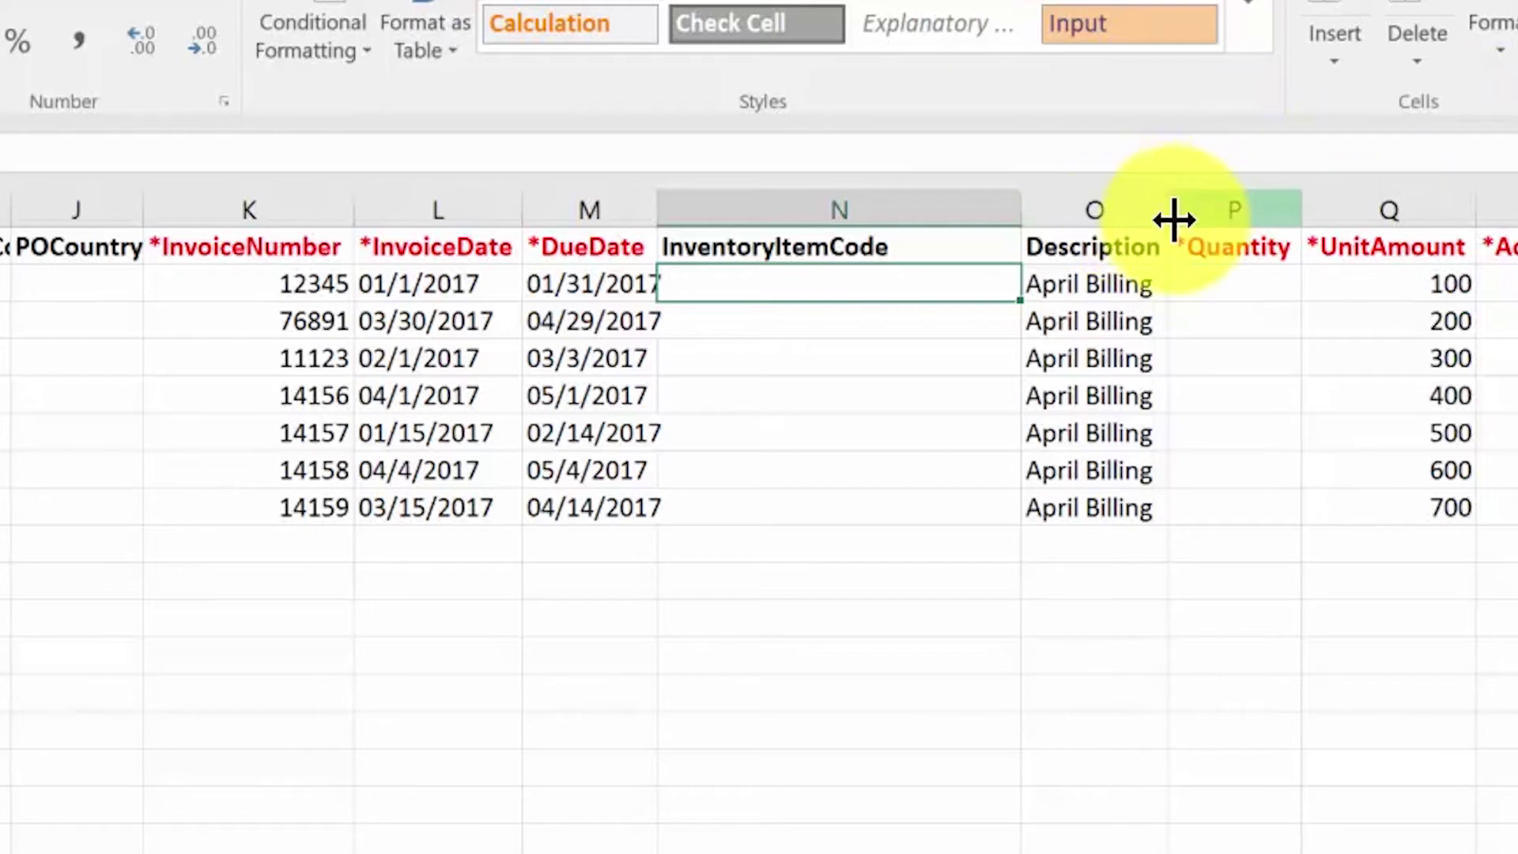
Review the remaining template columns from Description through Currency, including quantity, unit amount, account code, tax type and tracking.
{"action": "left_click", "coordinate": [1139, 208]}
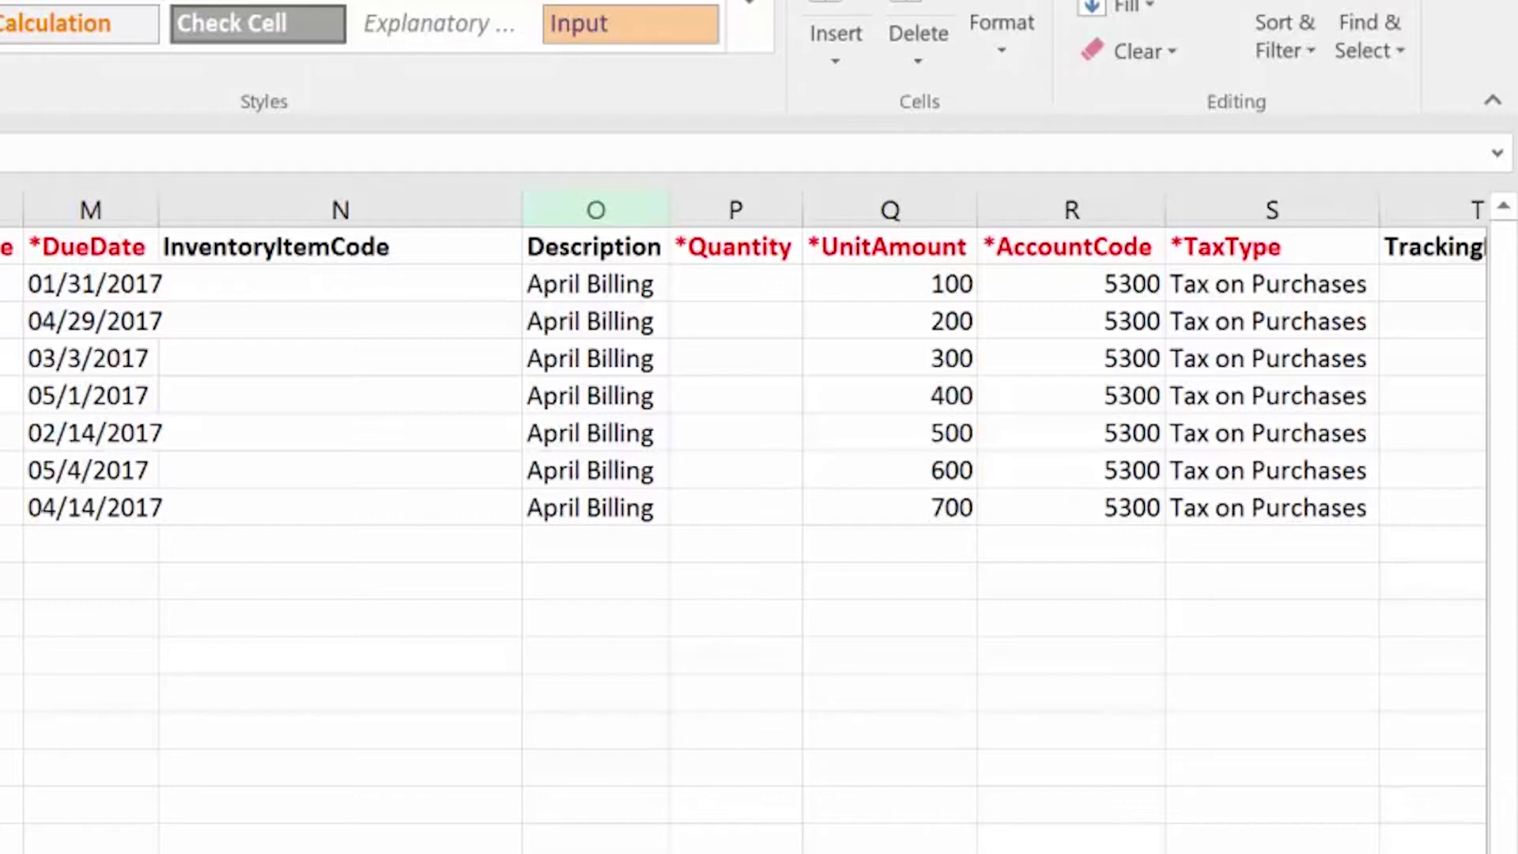
{"action": "left_click", "coordinate": [735, 208]}
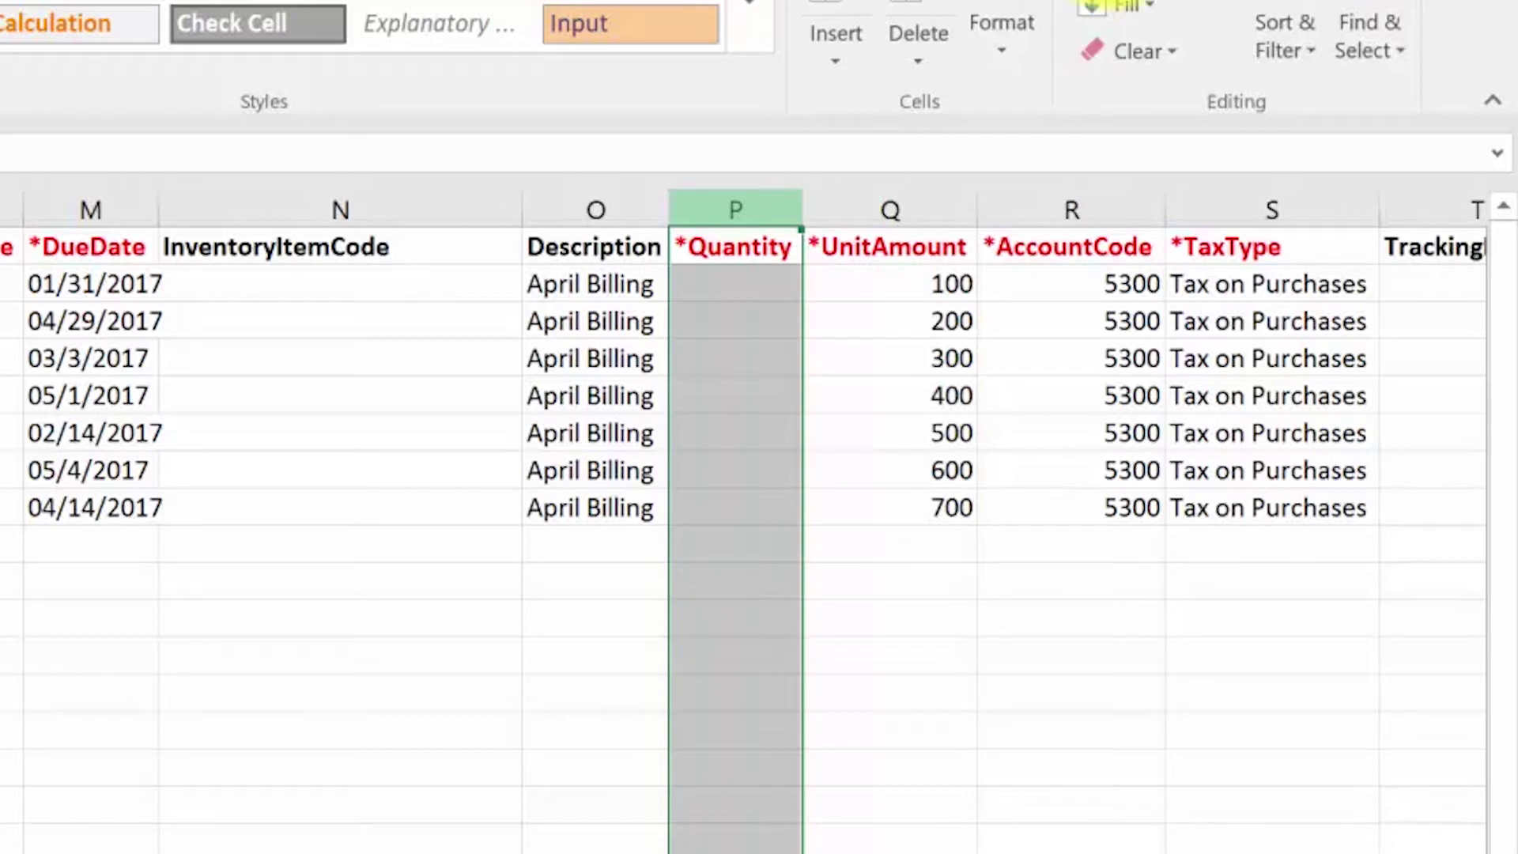
{"action": "left_click", "coordinate": [928, 207]}
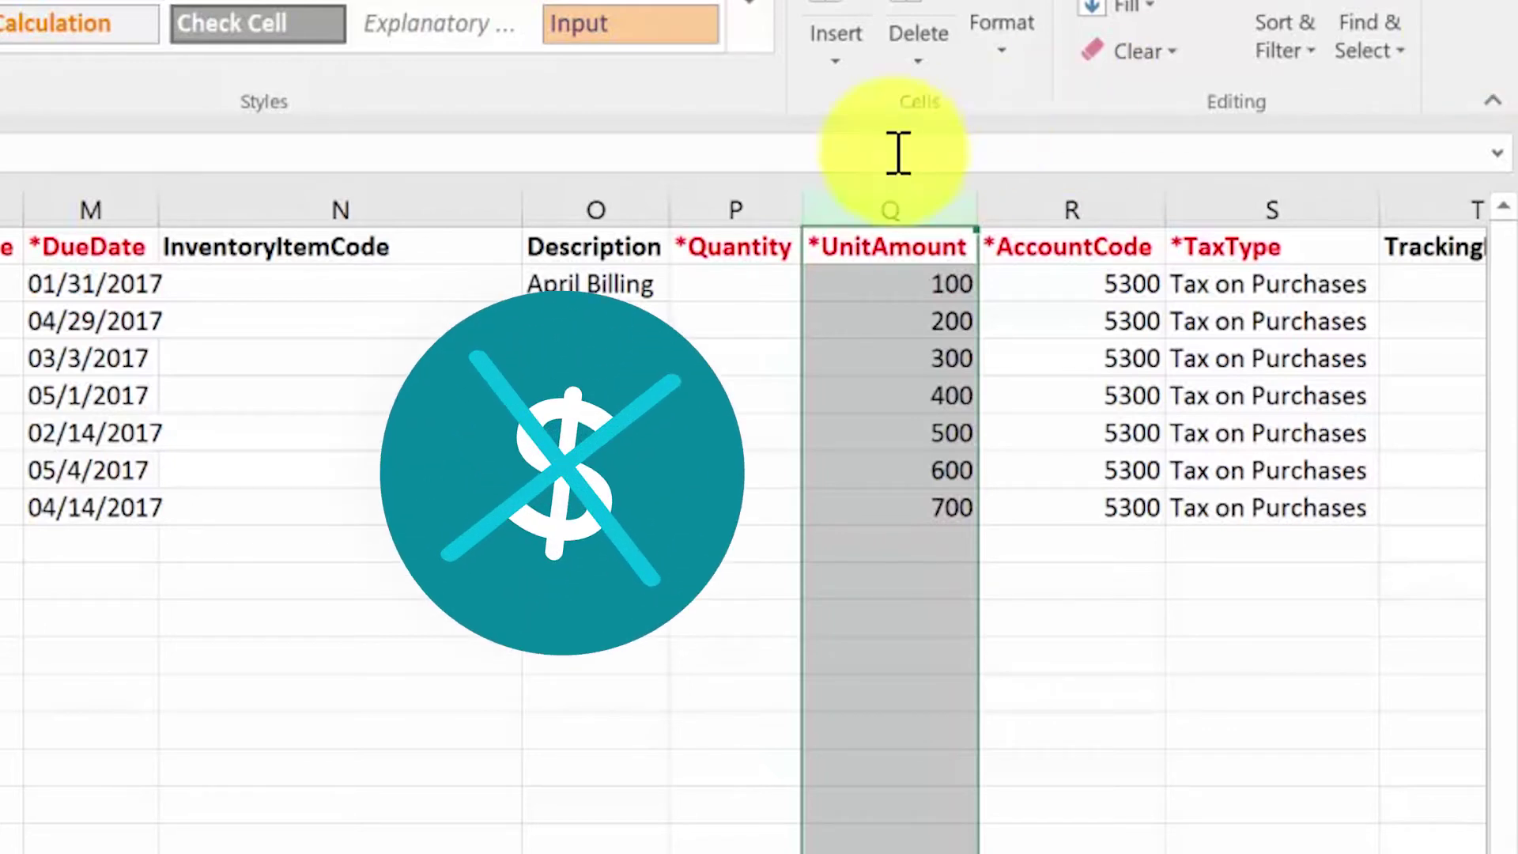
{"action": "left_click", "coordinate": [1059, 204]}
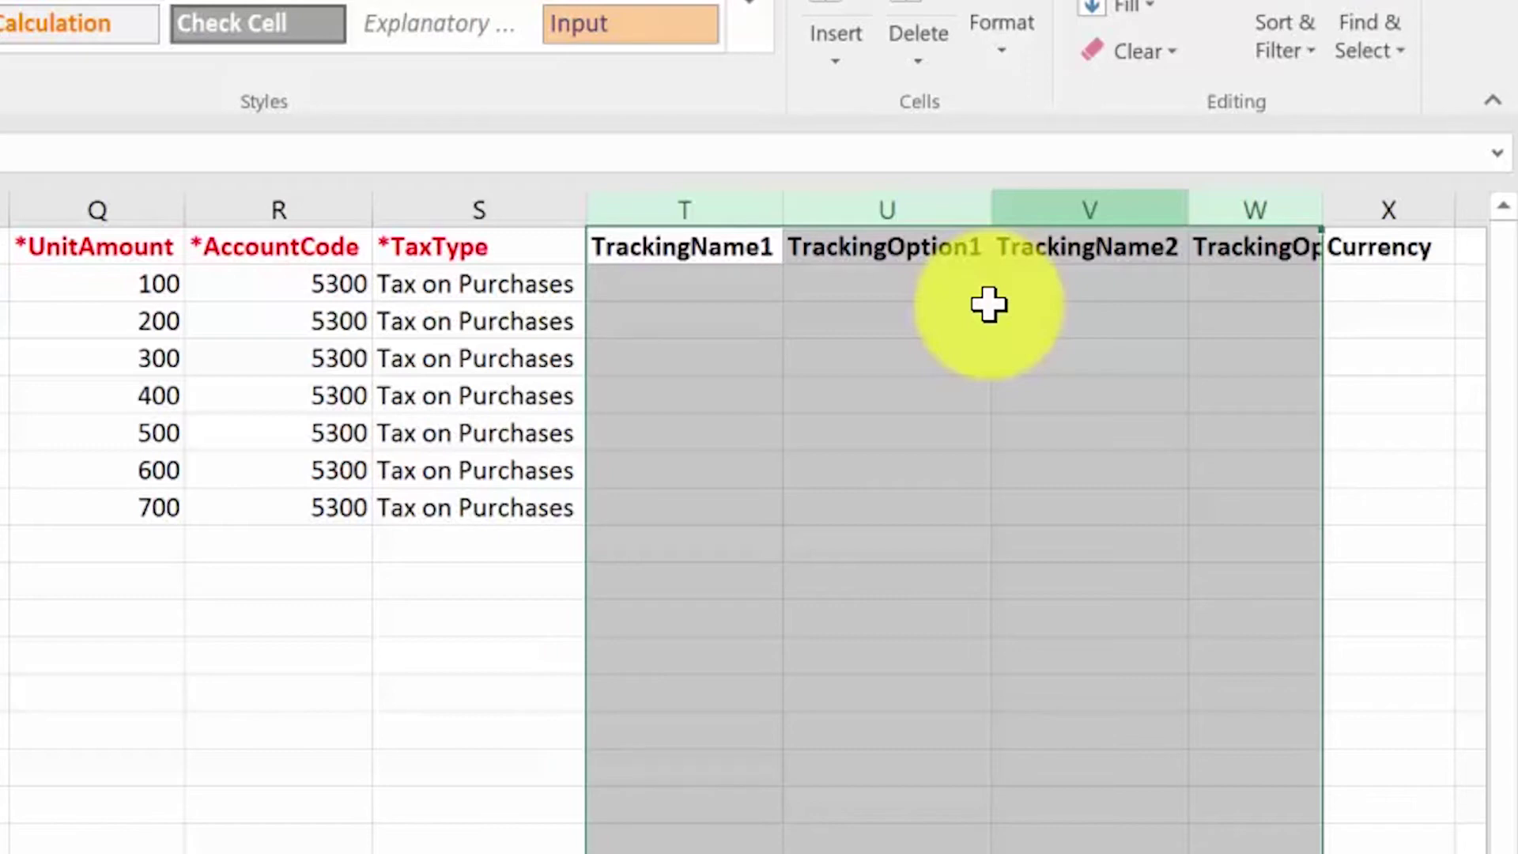
{"action": "left_click", "coordinate": [1415, 201]}
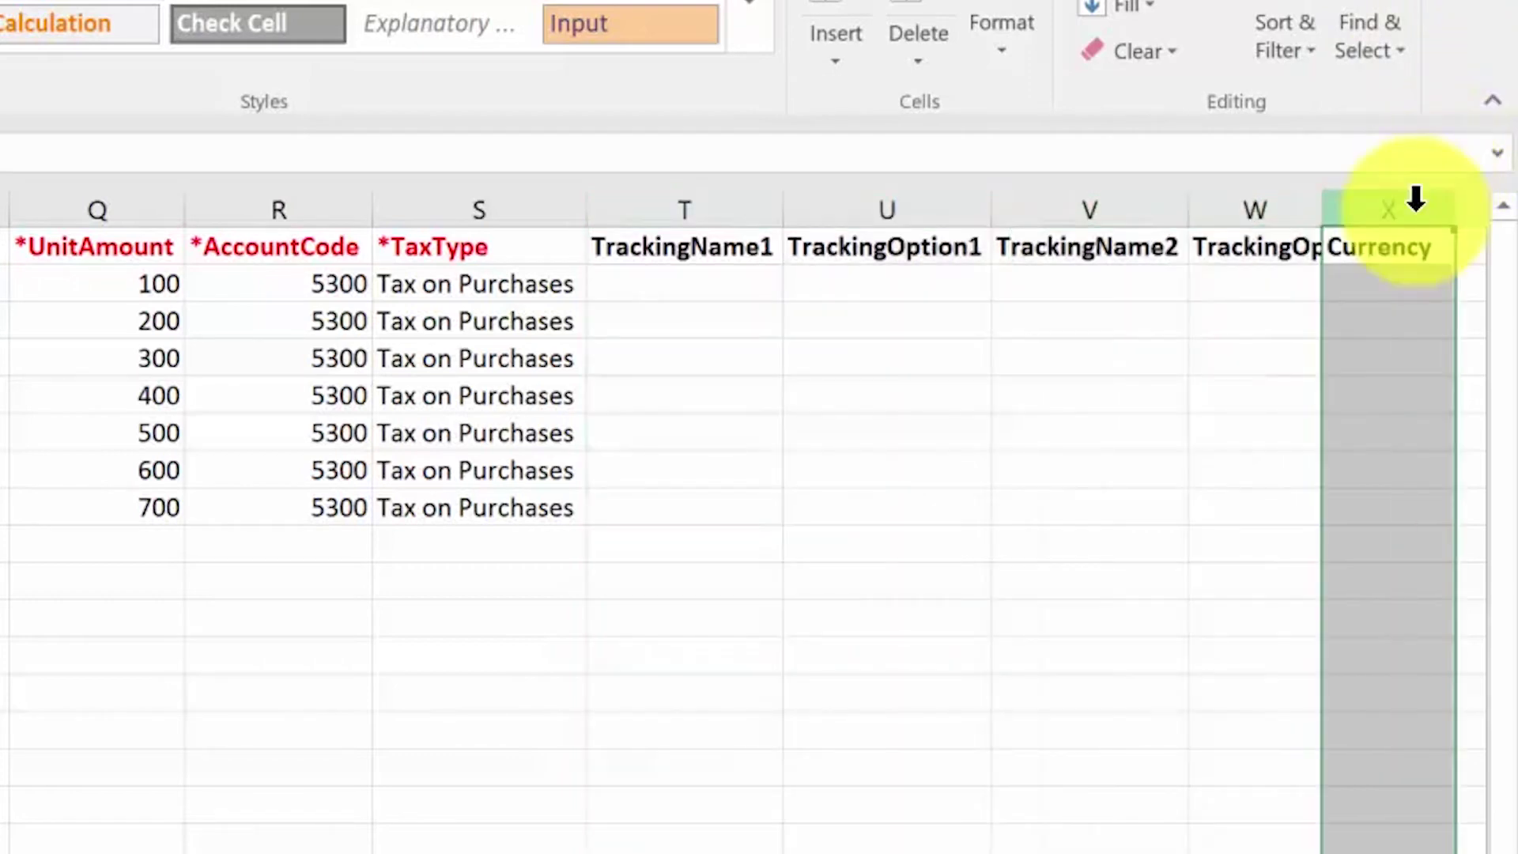
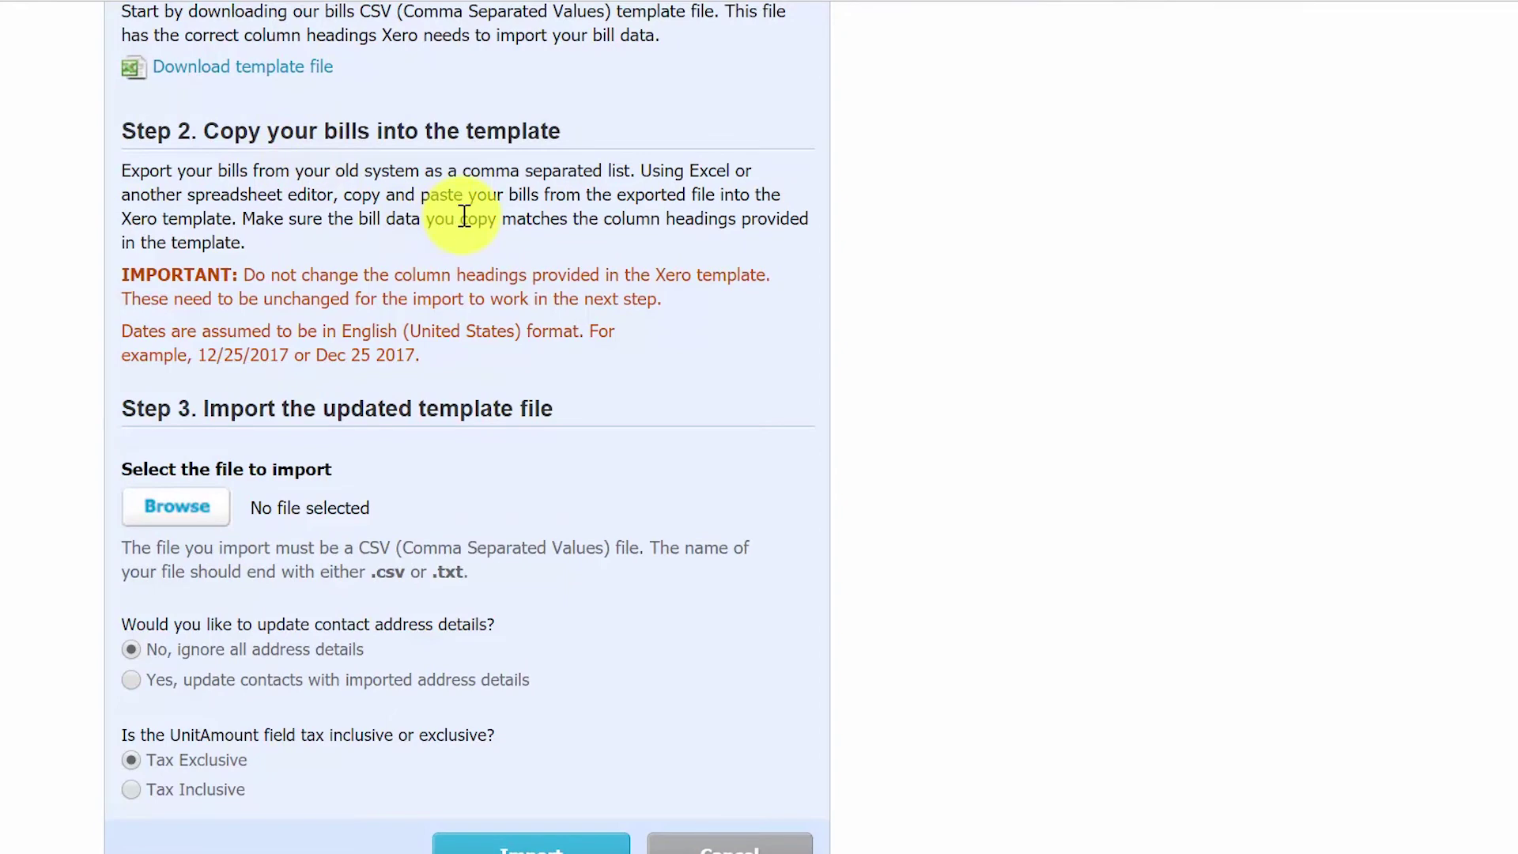
Switch to Xero and submit BillTemplate Import Filexero .csv for import, ignoring all address details and treating unit amounts as Tax Exclusive.
{"action": "scroll", "coordinate": [673, 415], "scroll_direction": "down", "scroll_amount": 1}
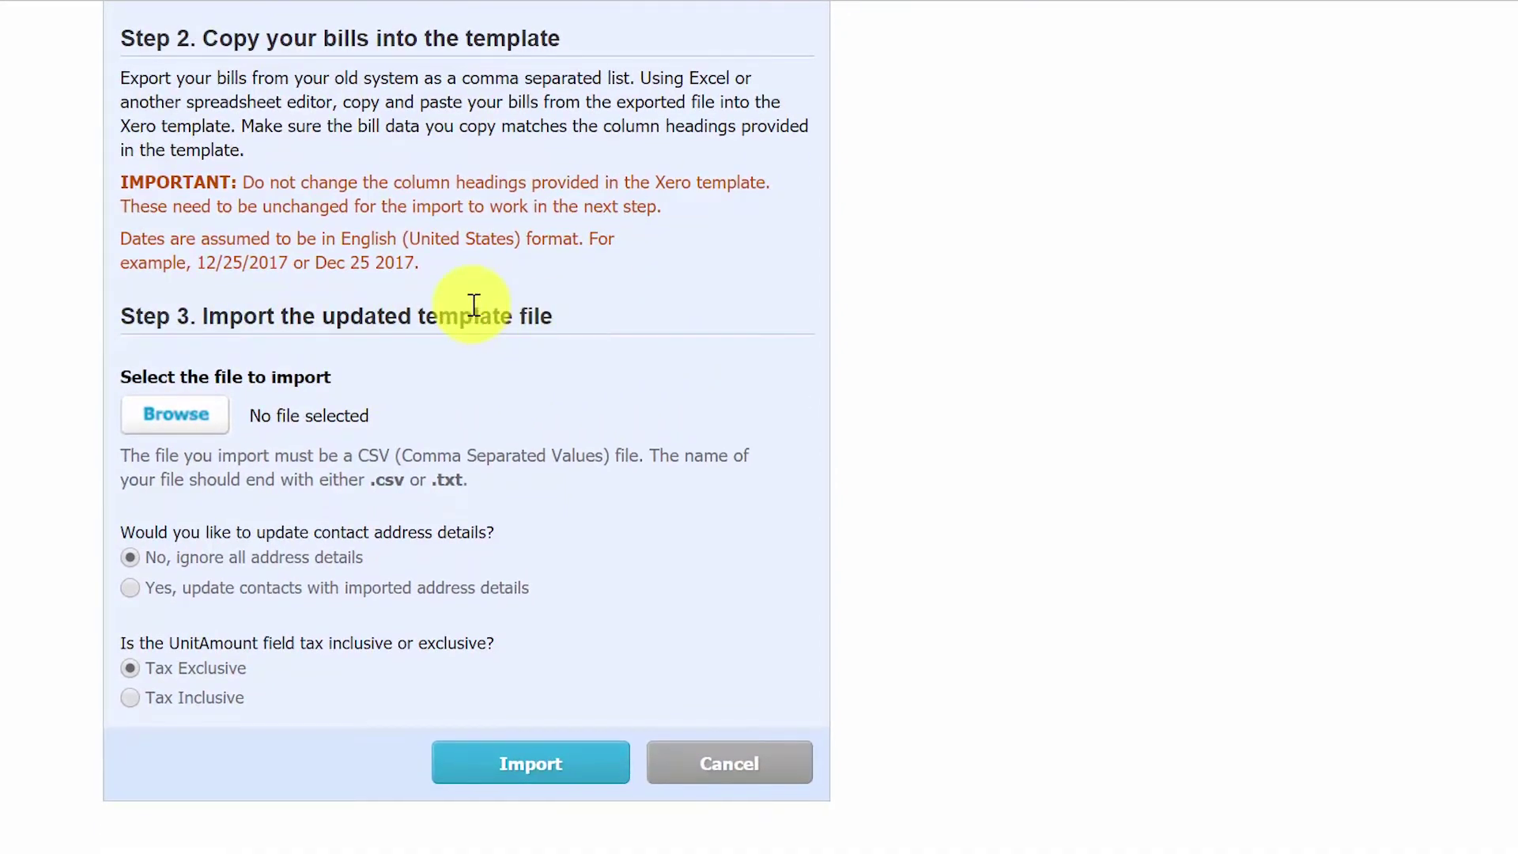
{"action": "left_click_drag", "start_coordinate": [229, 317], "coordinate": [569, 329]}
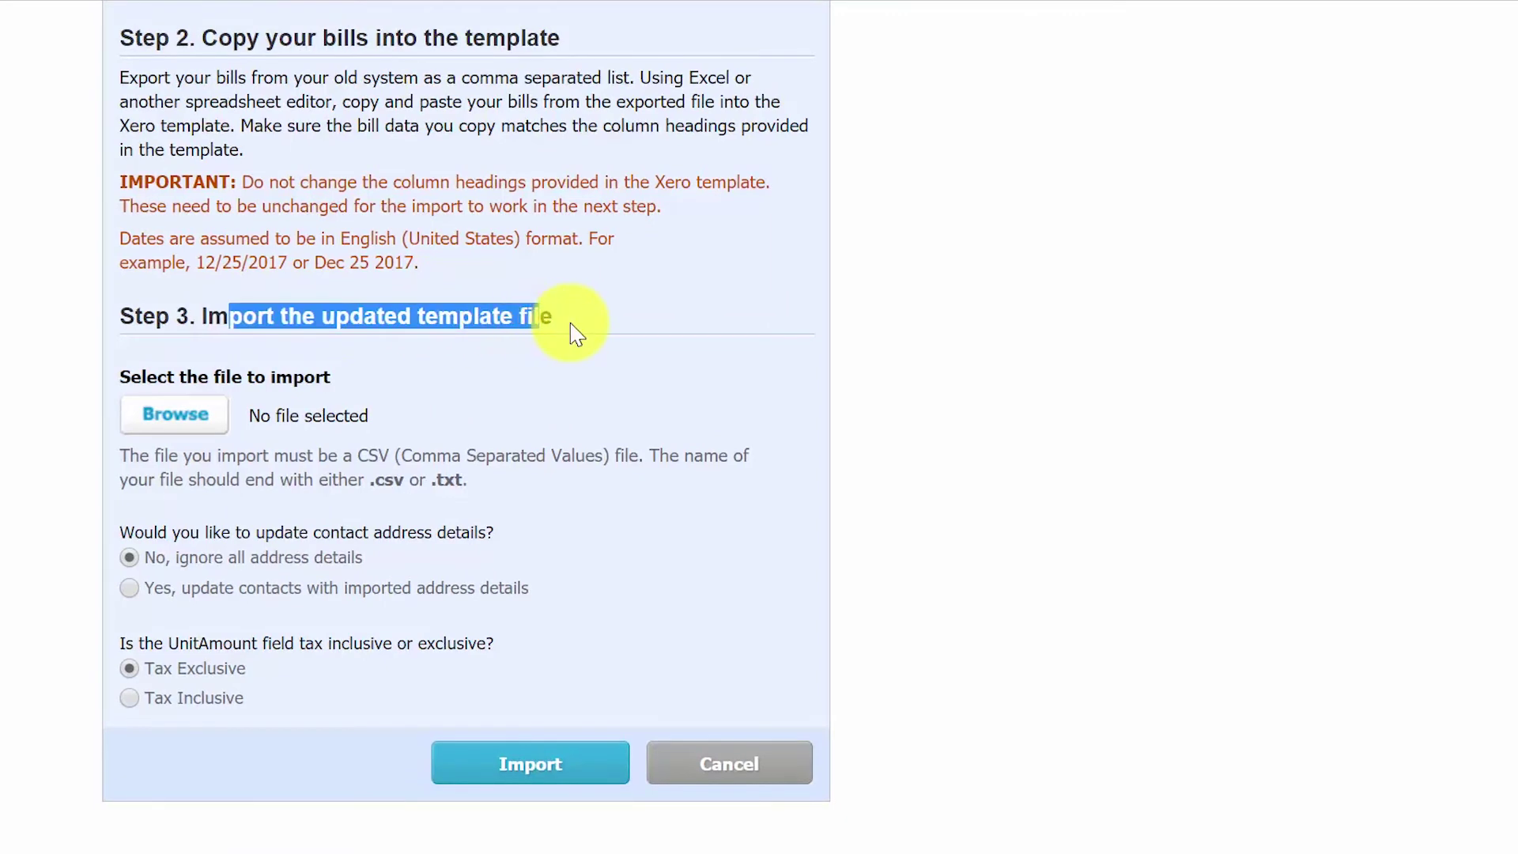
{"action": "left_click", "coordinate": [572, 328]}
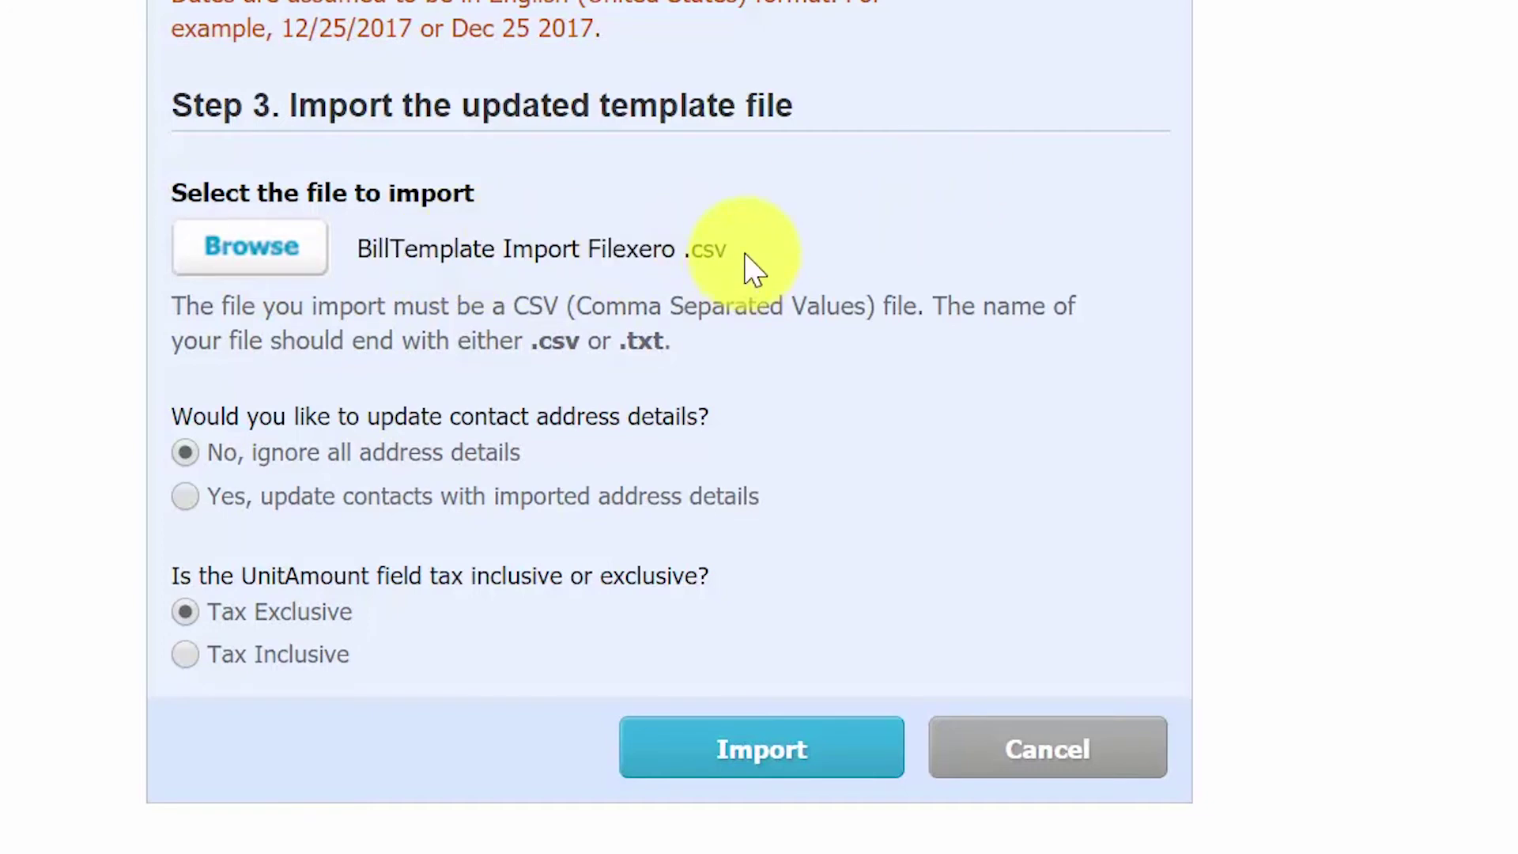
{"action": "left_click_drag", "start_coordinate": [751, 269], "coordinate": [374, 267]}
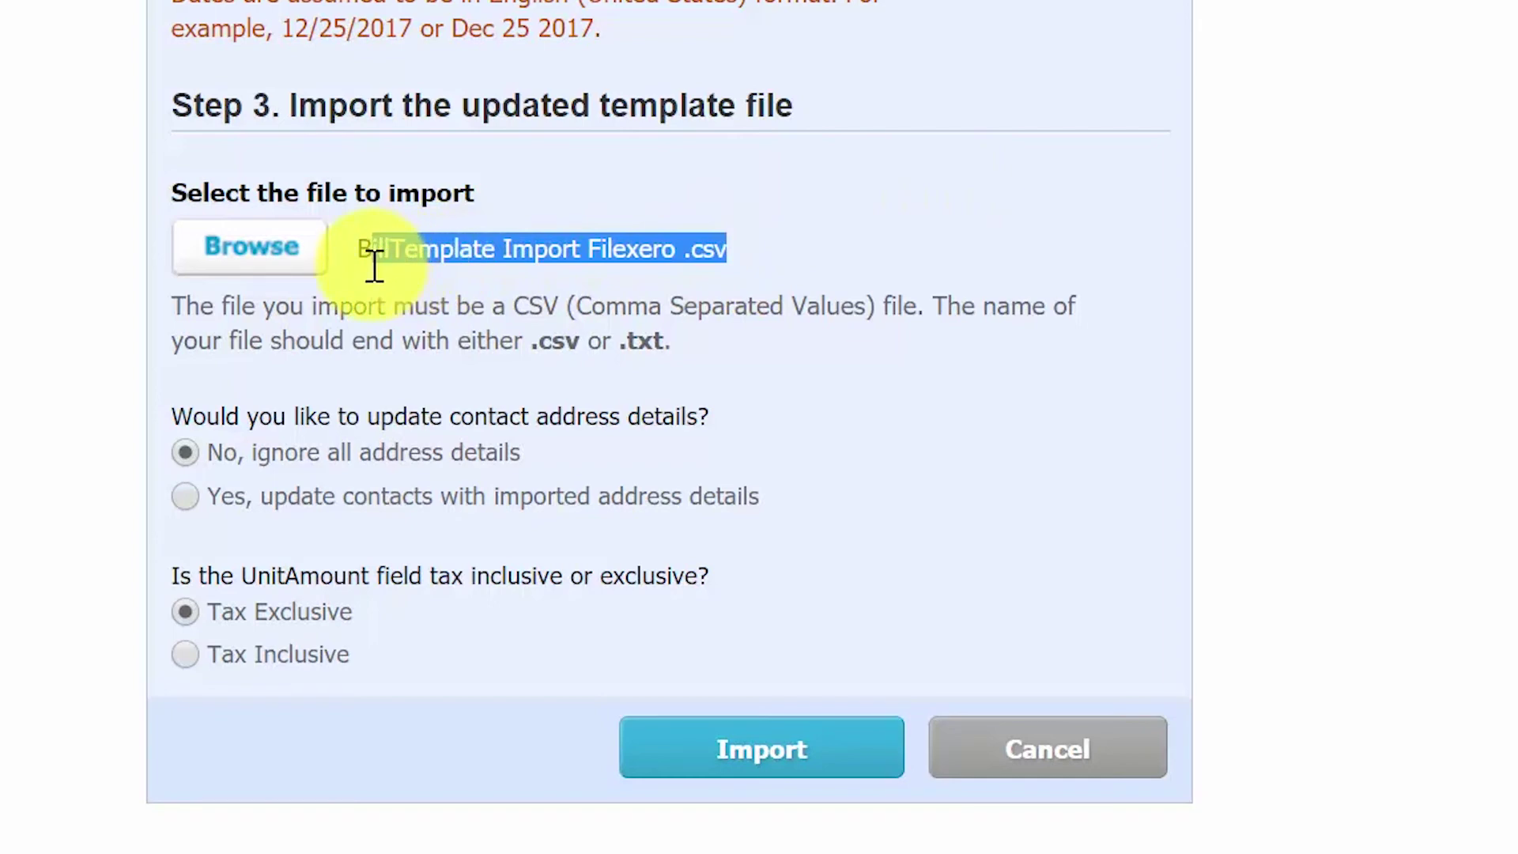
{"action": "left_click", "coordinate": [747, 263]}
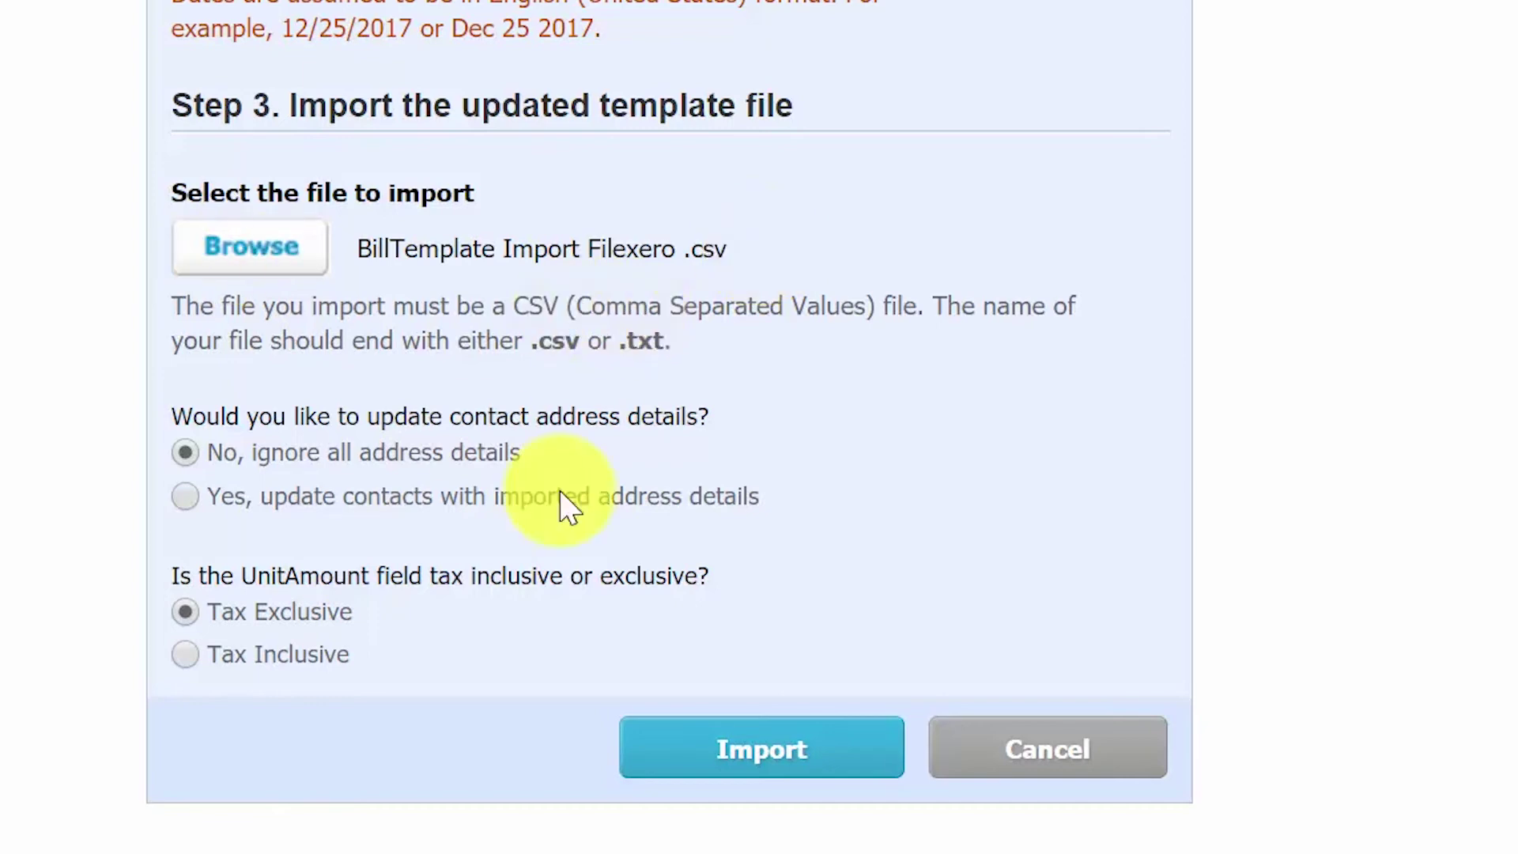
{"action": "left_click_drag", "start_coordinate": [710, 417], "coordinate": [485, 413]}
{"action": "left_click", "coordinate": [810, 423]}
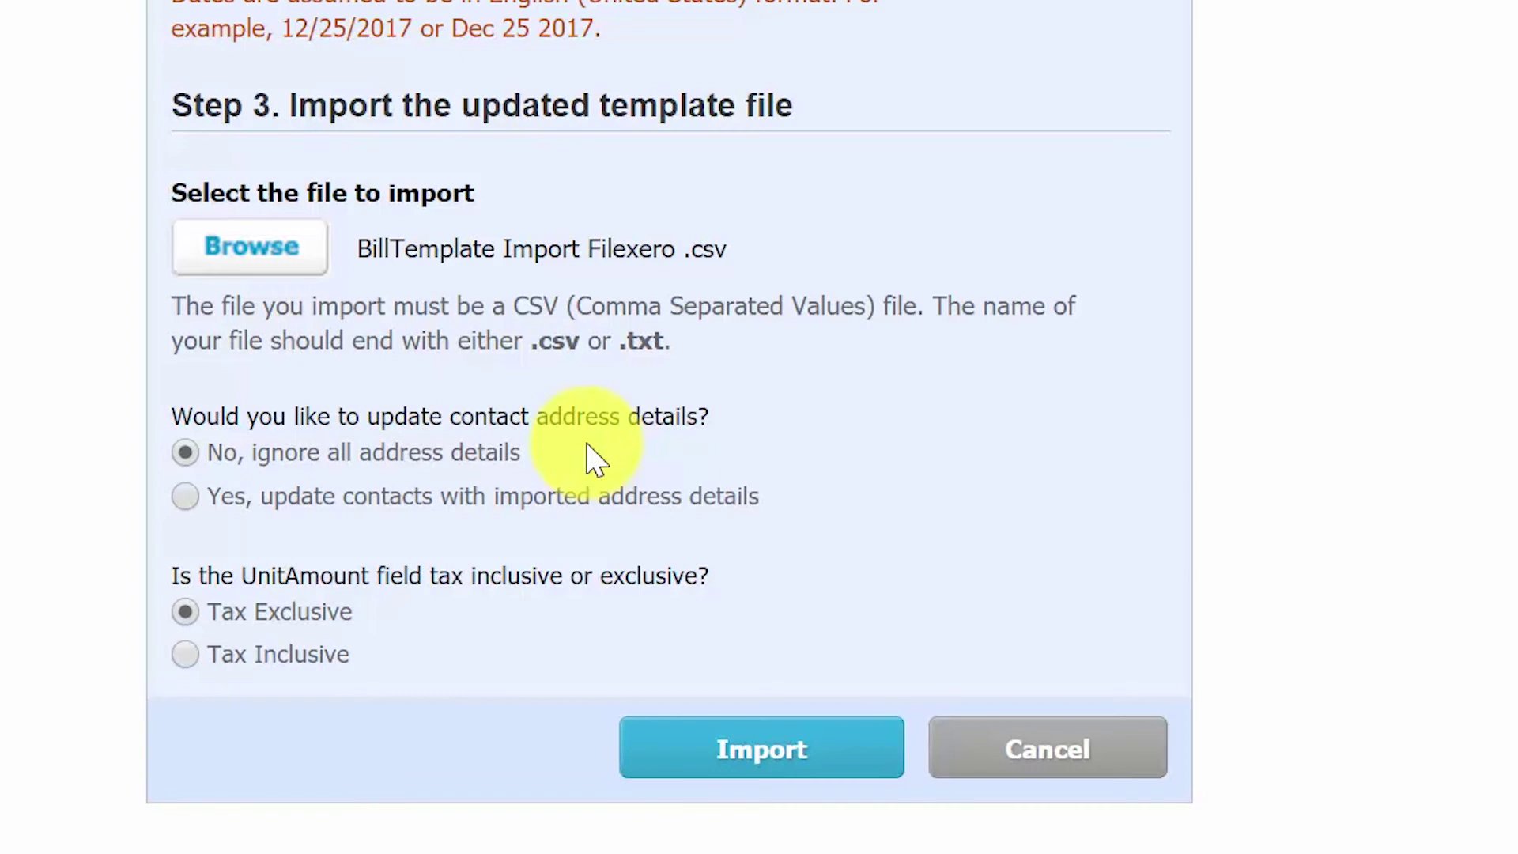
{"action": "left_click", "coordinate": [761, 763]}
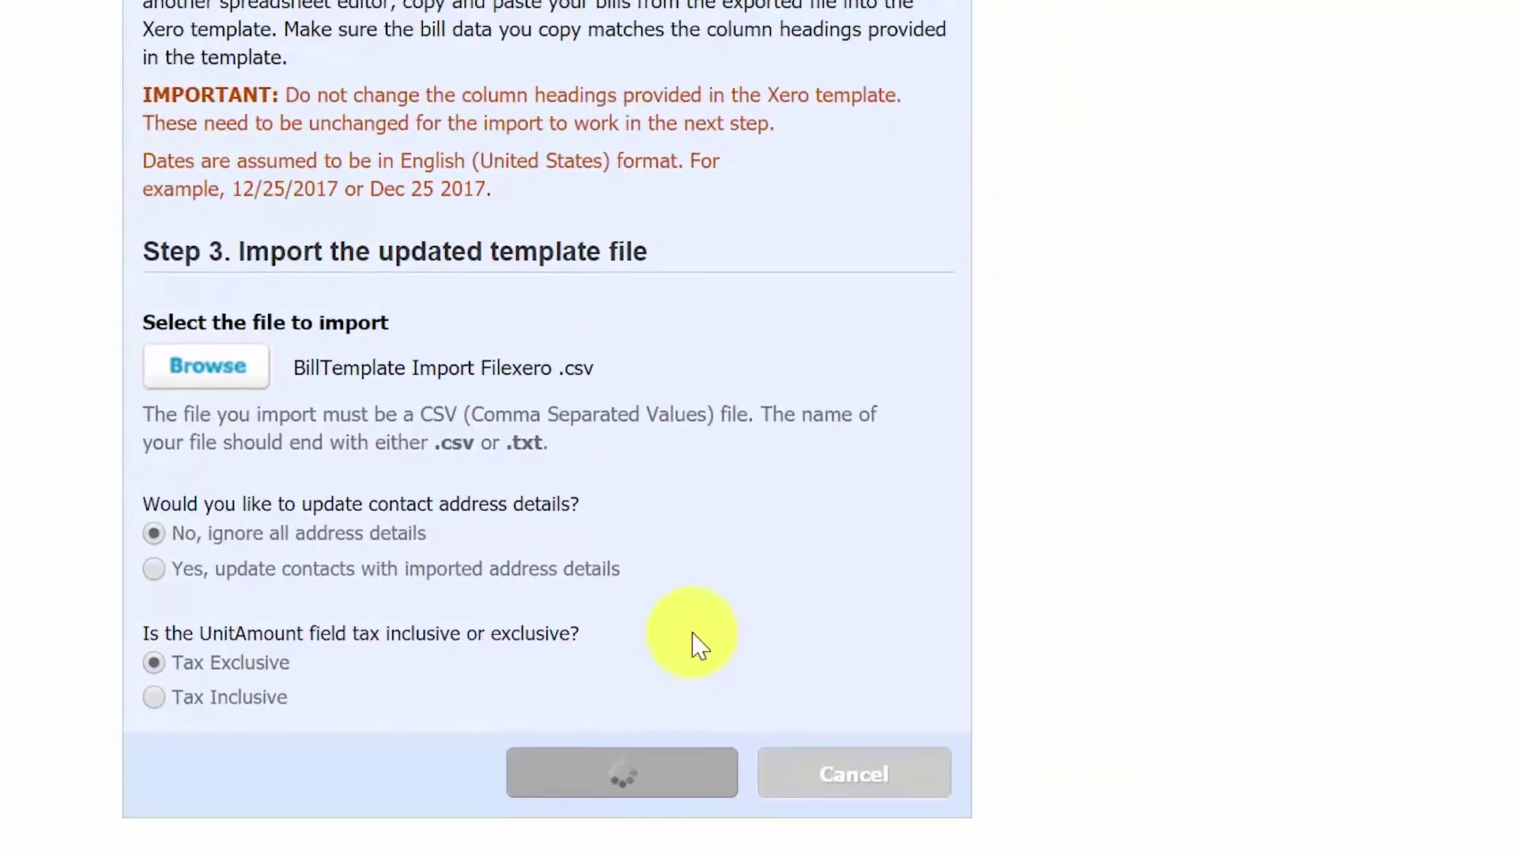
Check the import summary for the uploaded bill file and complete the import.
{"action": "scroll", "coordinate": [1063, 462], "scroll_direction": "down", "scroll_amount": 1}
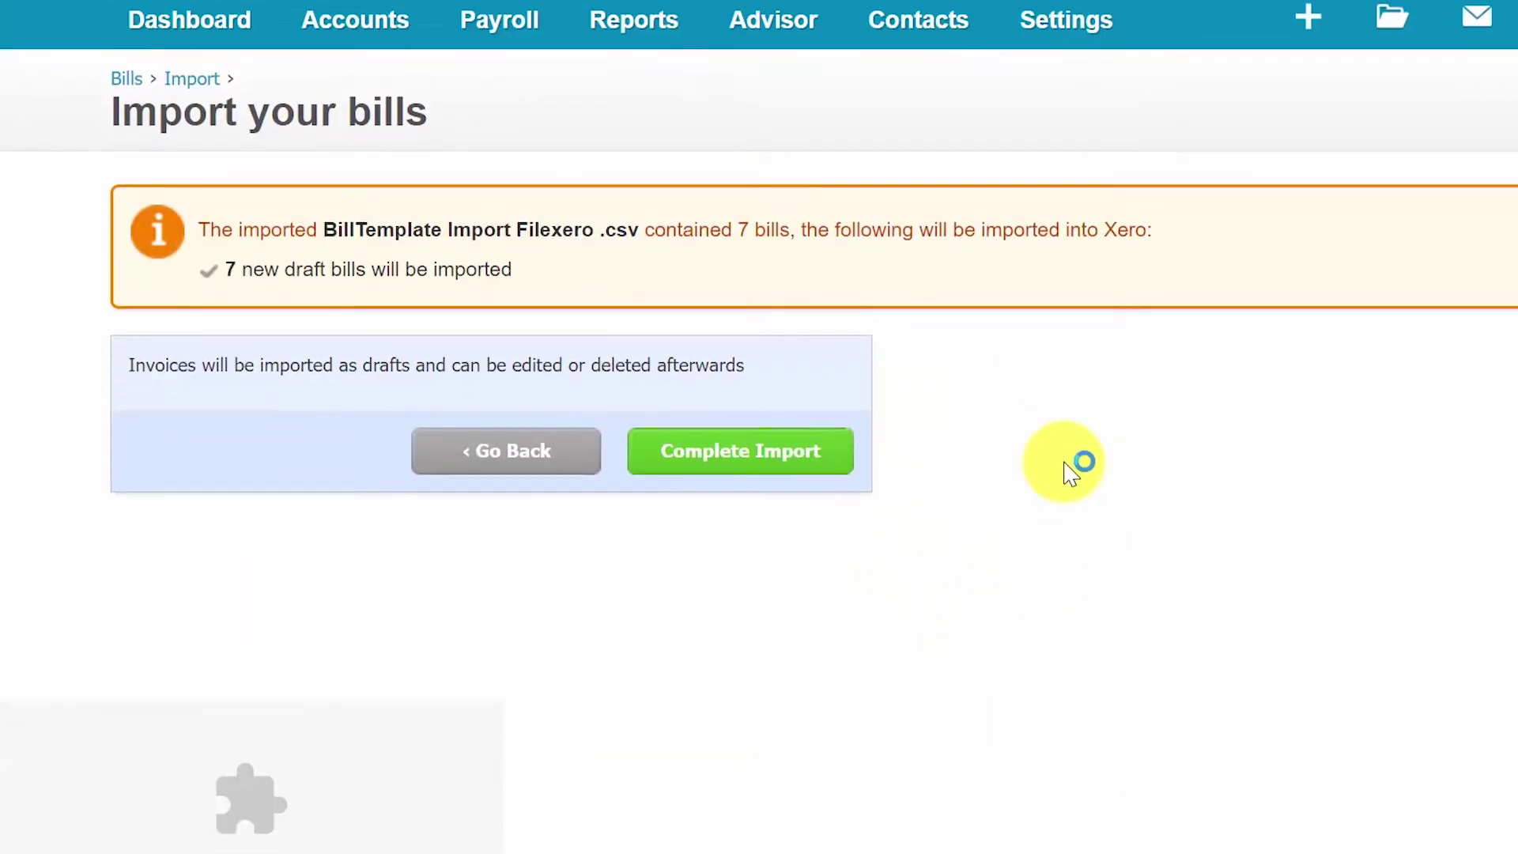
{"action": "scroll", "coordinate": [1071, 473], "scroll_direction": "down", "scroll_amount": 1}
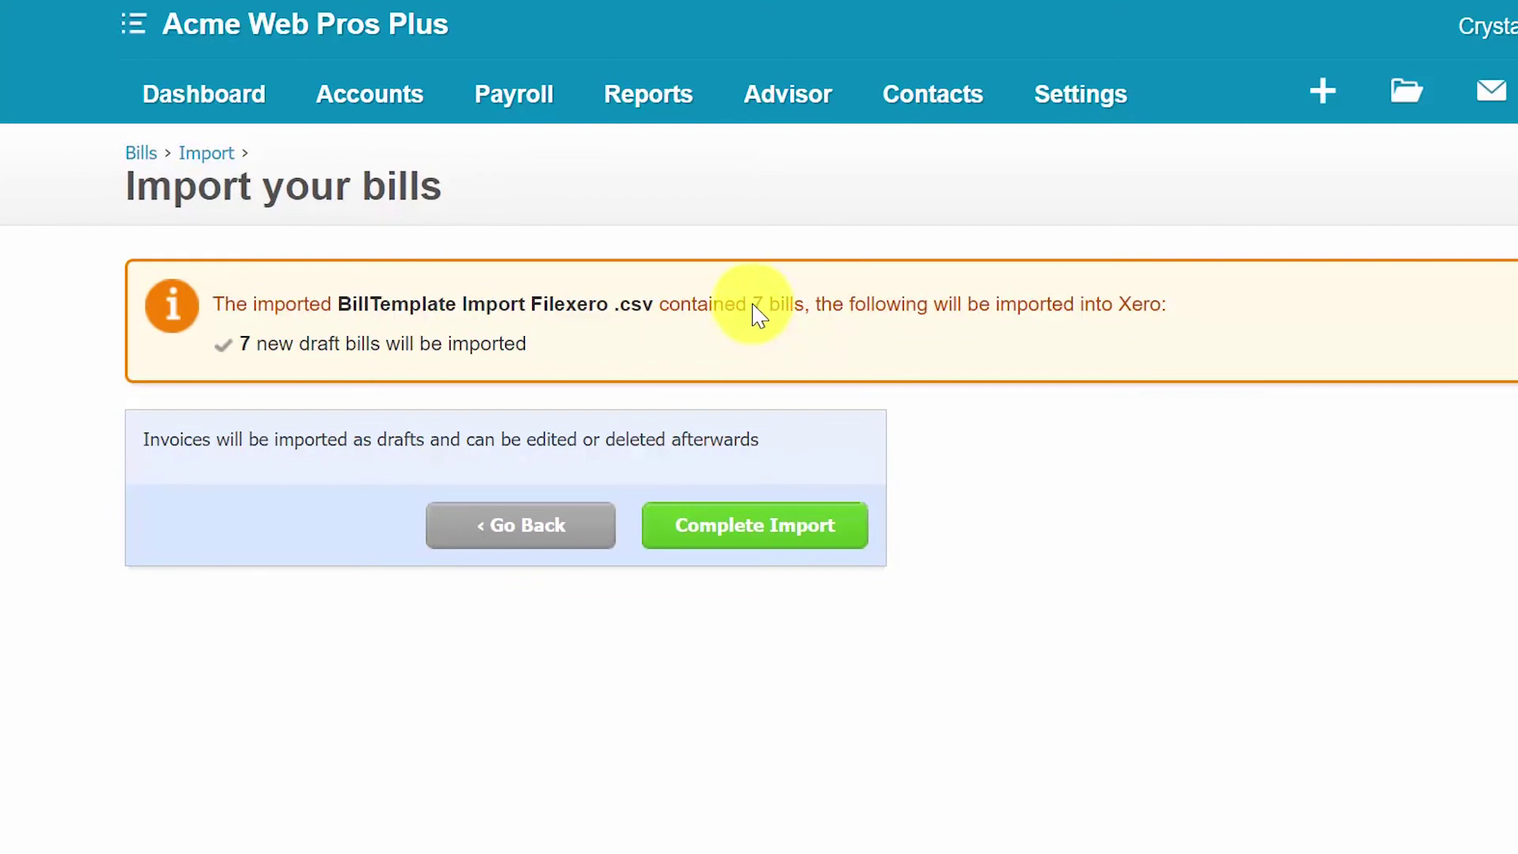
{"action": "left_click_drag", "start_coordinate": [753, 305], "coordinate": [795, 305]}
{"action": "left_click", "coordinate": [619, 333]}
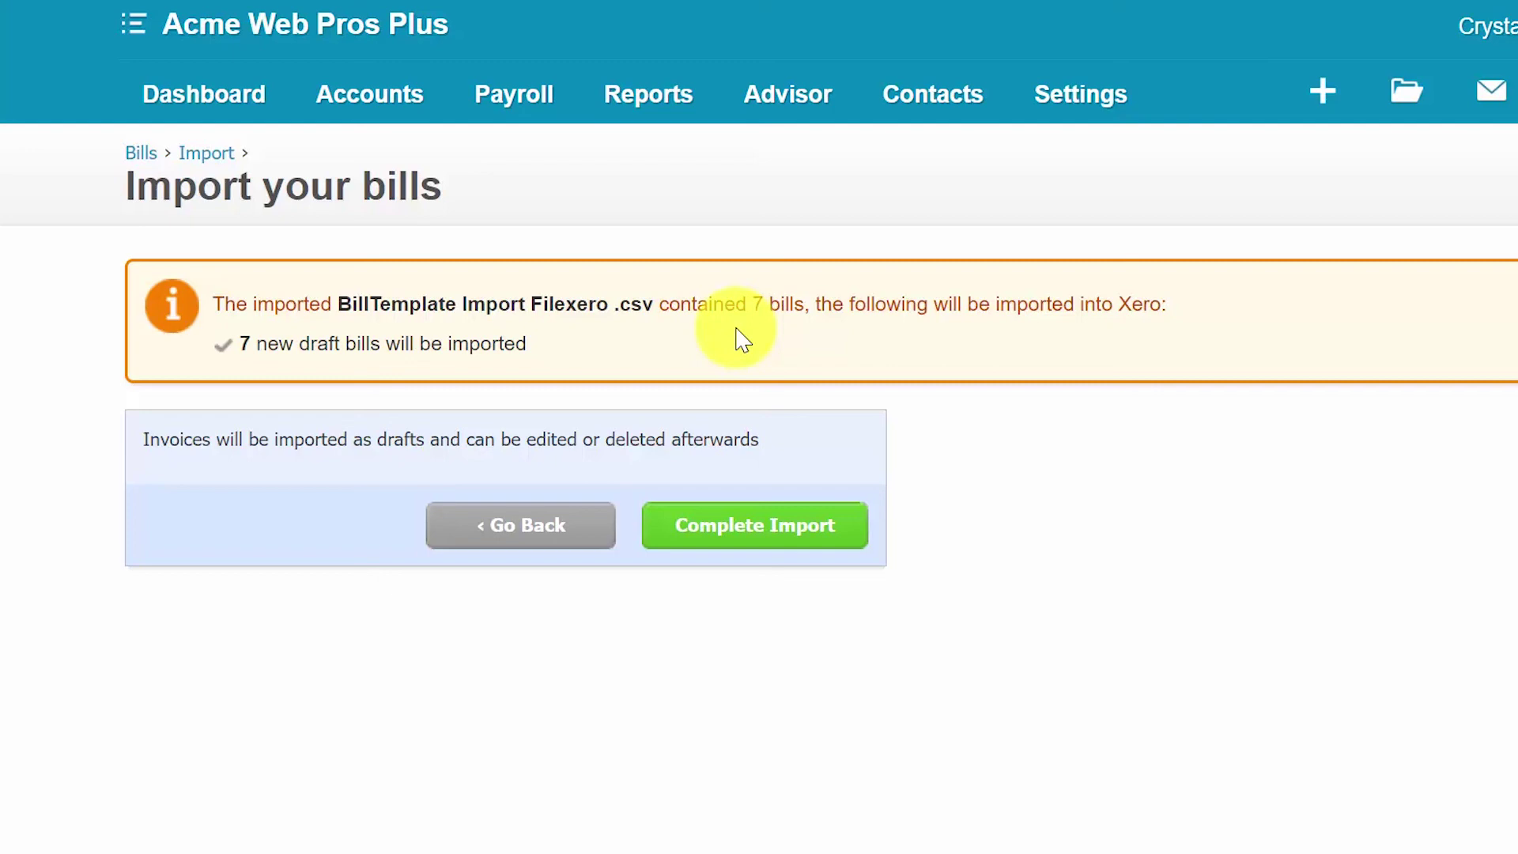
{"action": "left_click", "coordinate": [787, 537]}
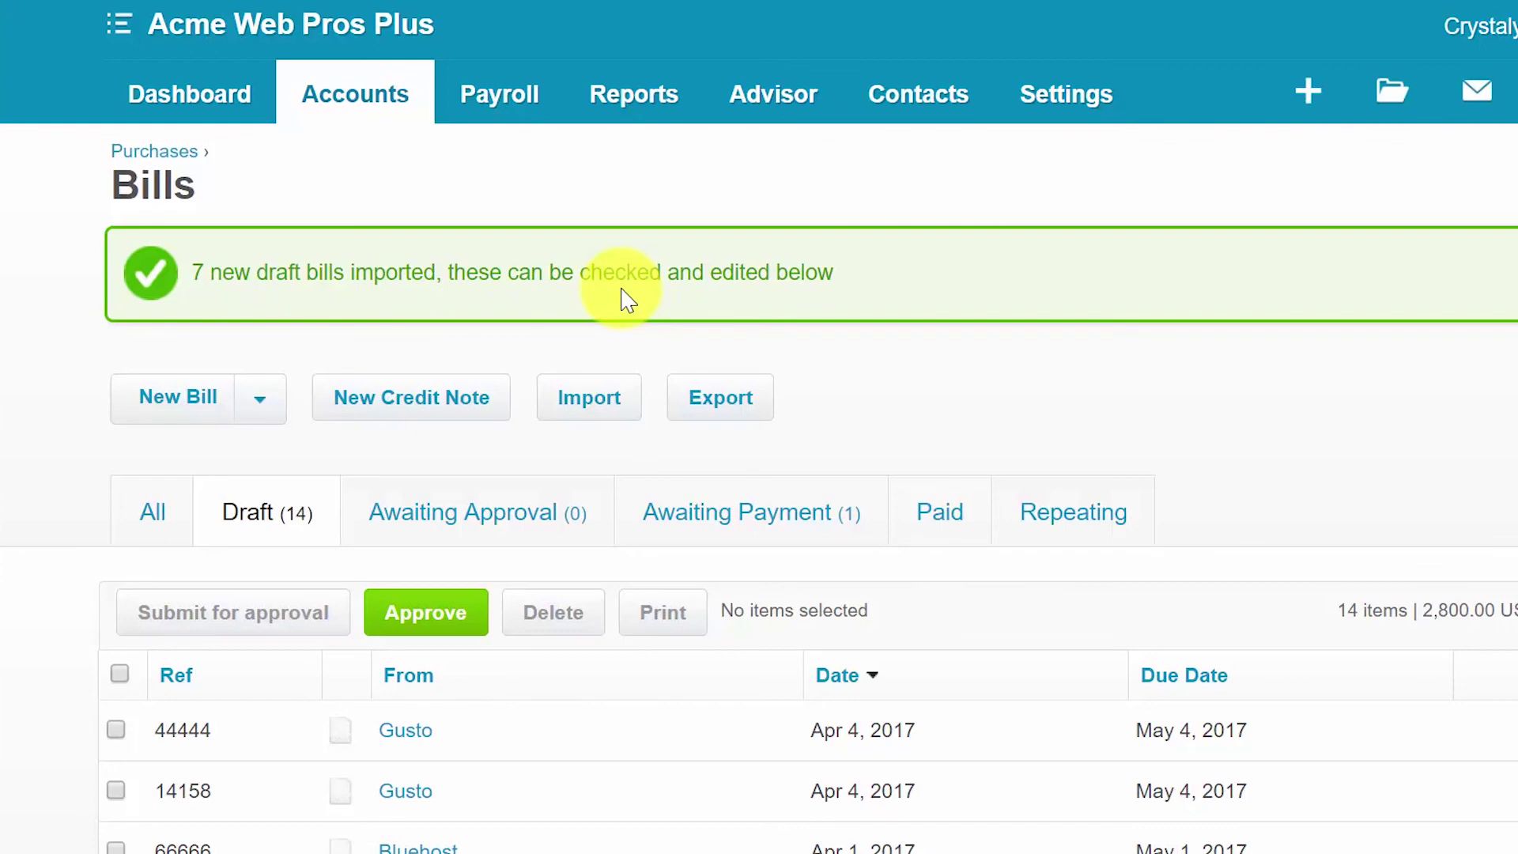
Look through the imported draft bills and return to the dashboard.
{"action": "scroll", "coordinate": [629, 301], "scroll_direction": "down", "scroll_amount": 4}
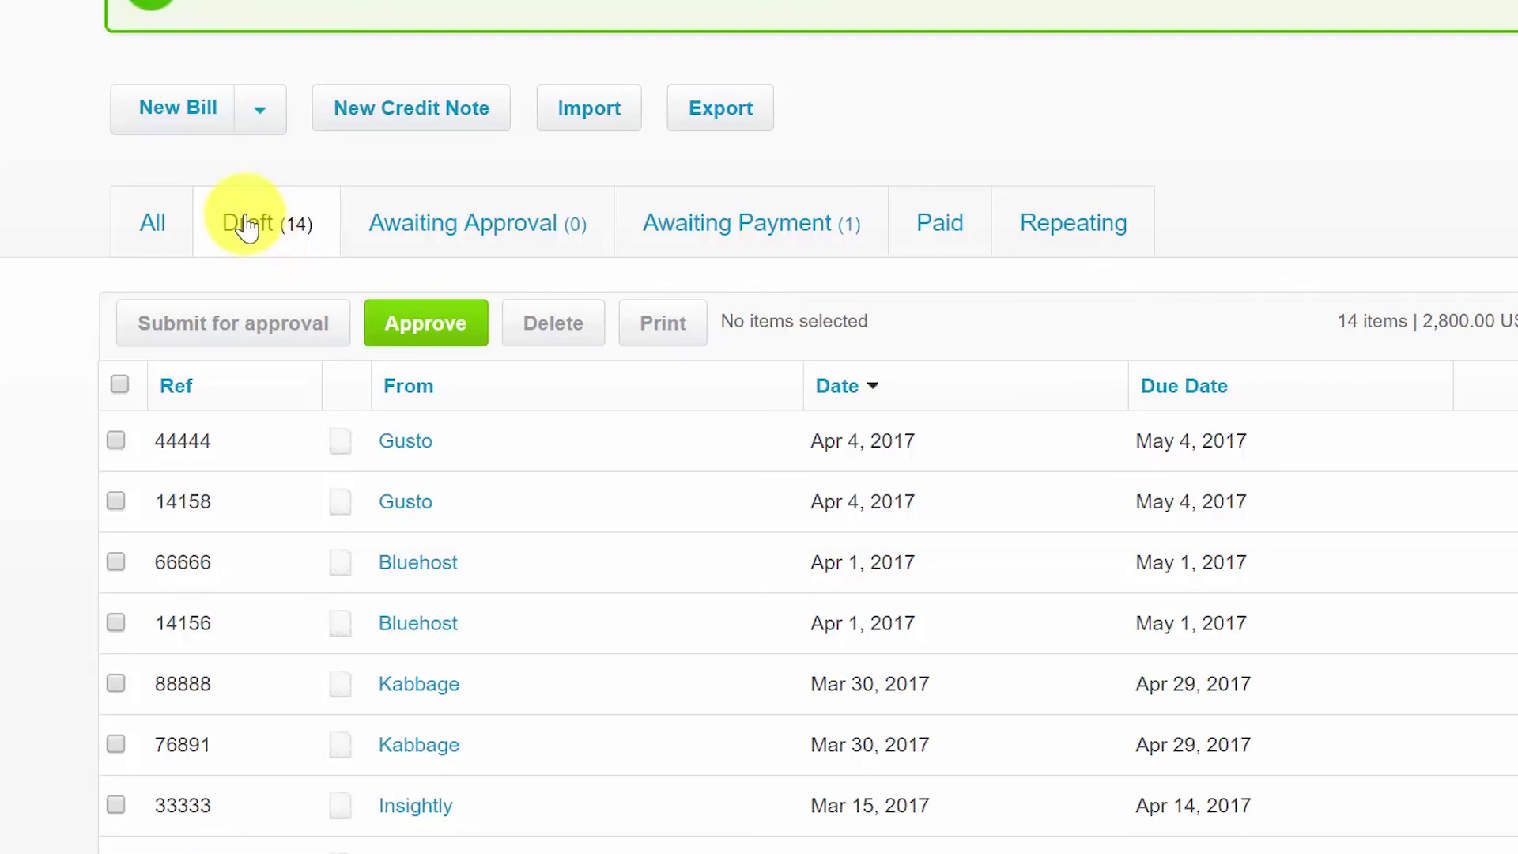
{"action": "scroll", "coordinate": [254, 238], "scroll_direction": "up", "scroll_amount": 4}
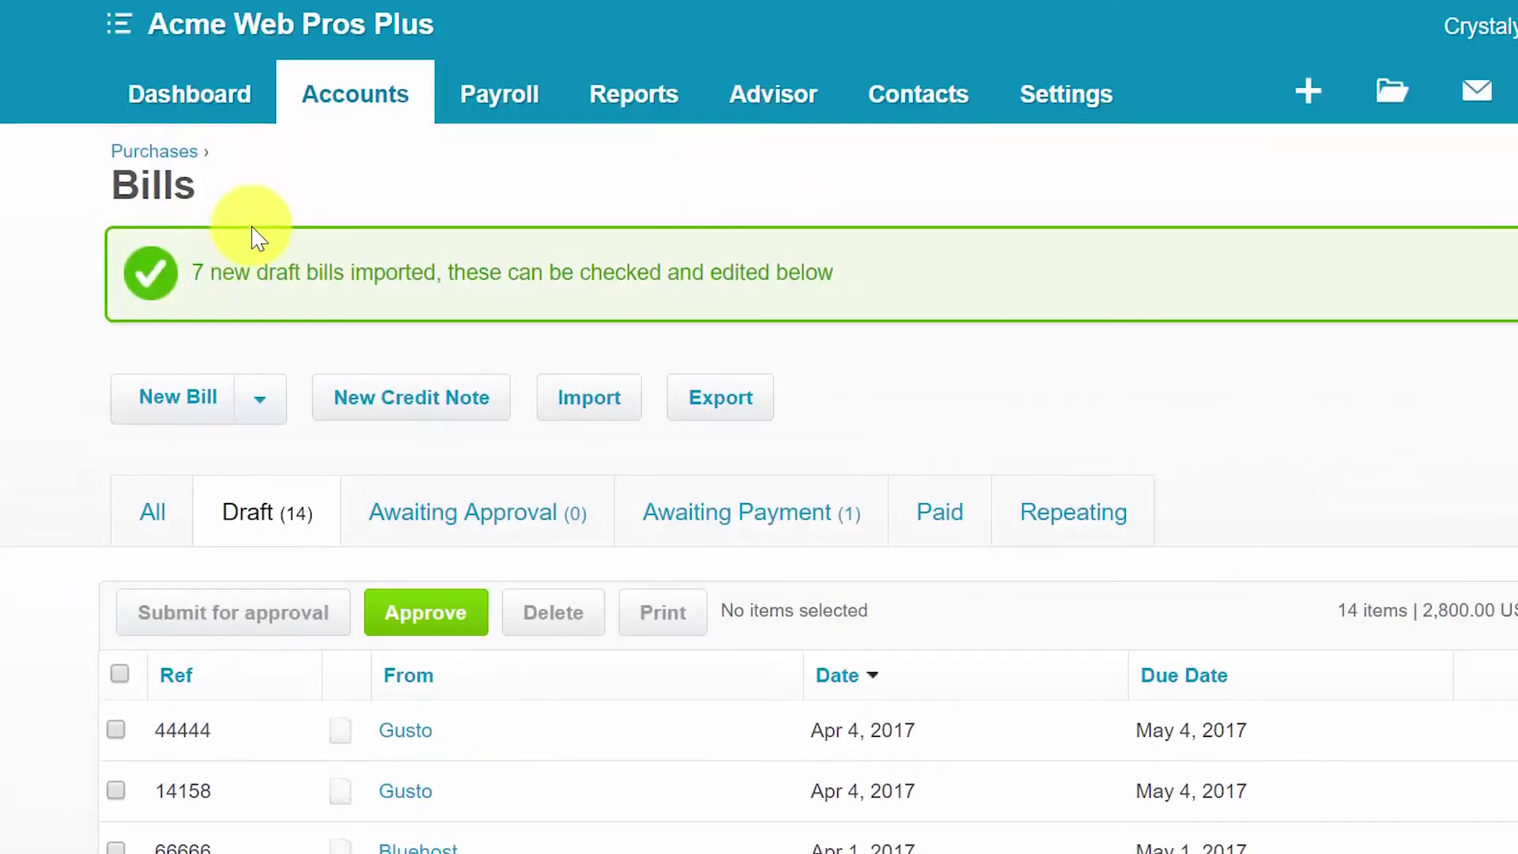
{"action": "left_click", "coordinate": [163, 101]}
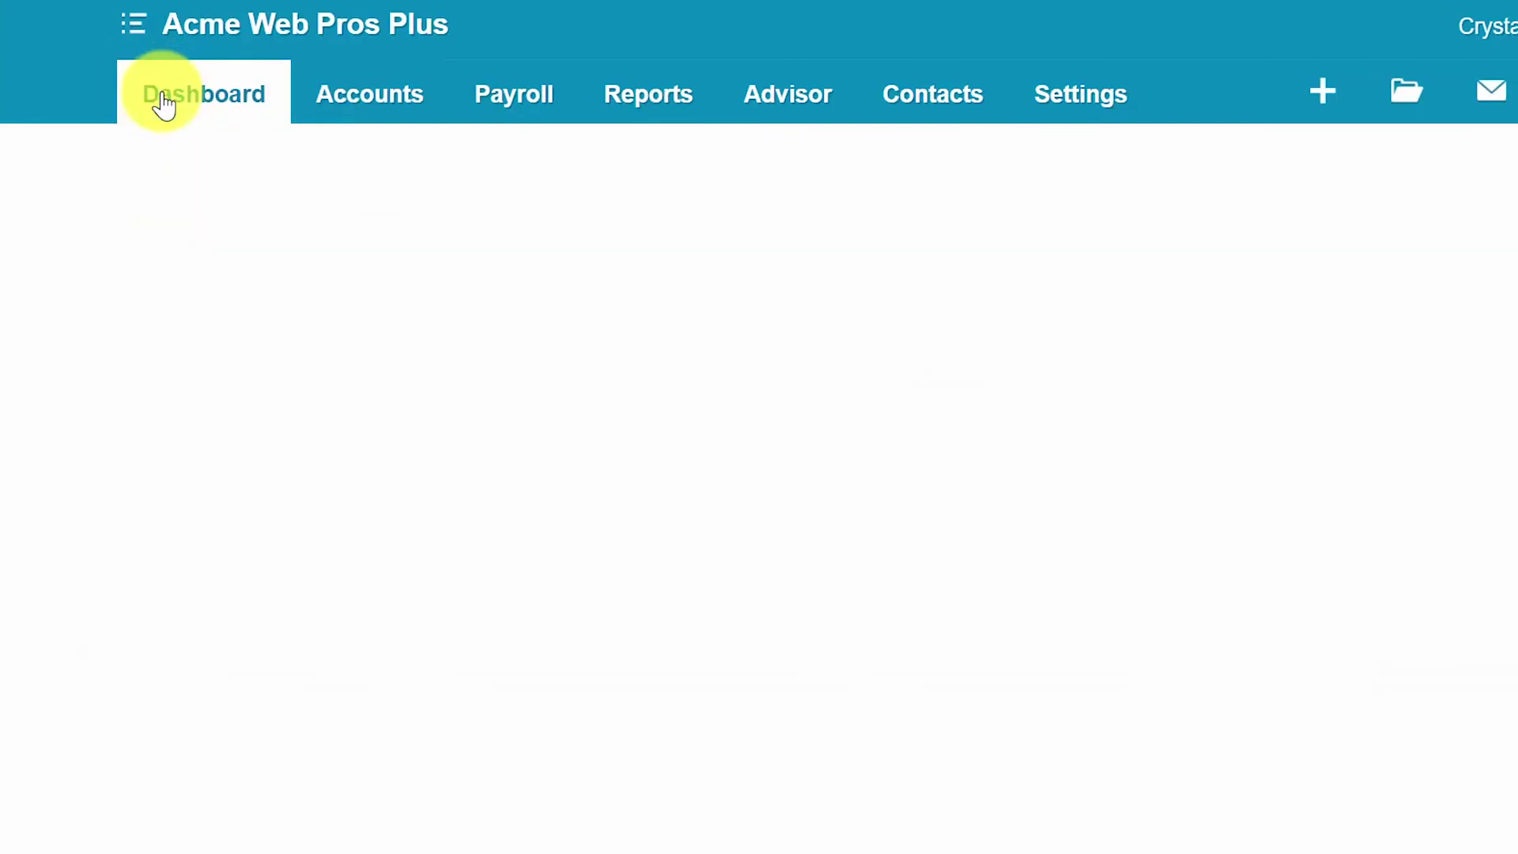